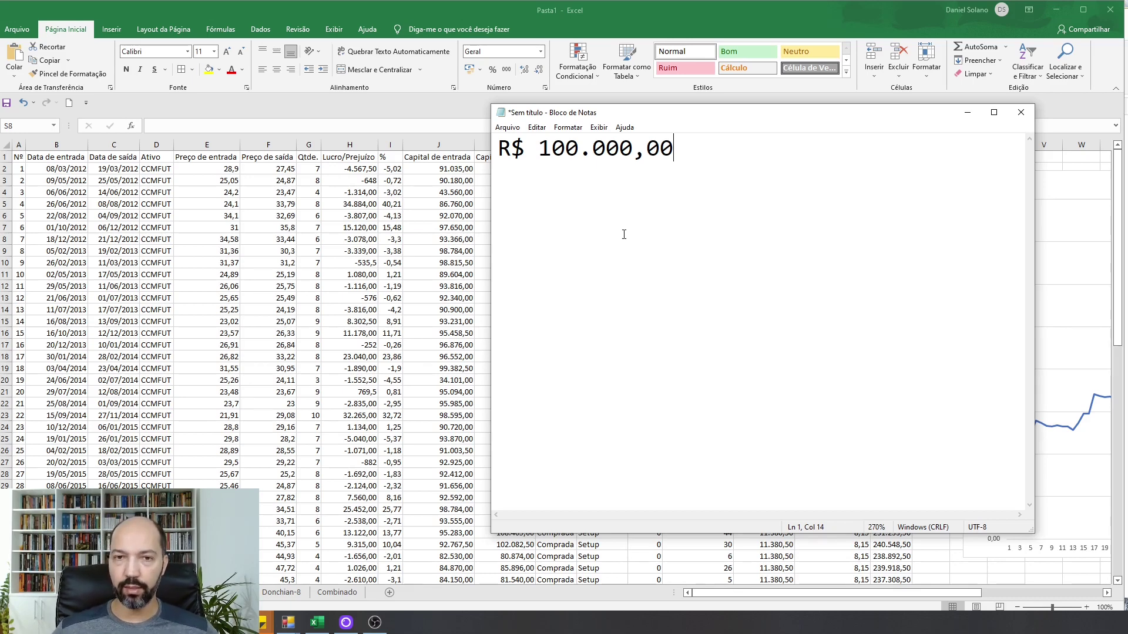
- Turn the "R$ 100.000,00" line of the note into a list item with a leading dash
scroll(623, 234, up, 7)
key(Home)
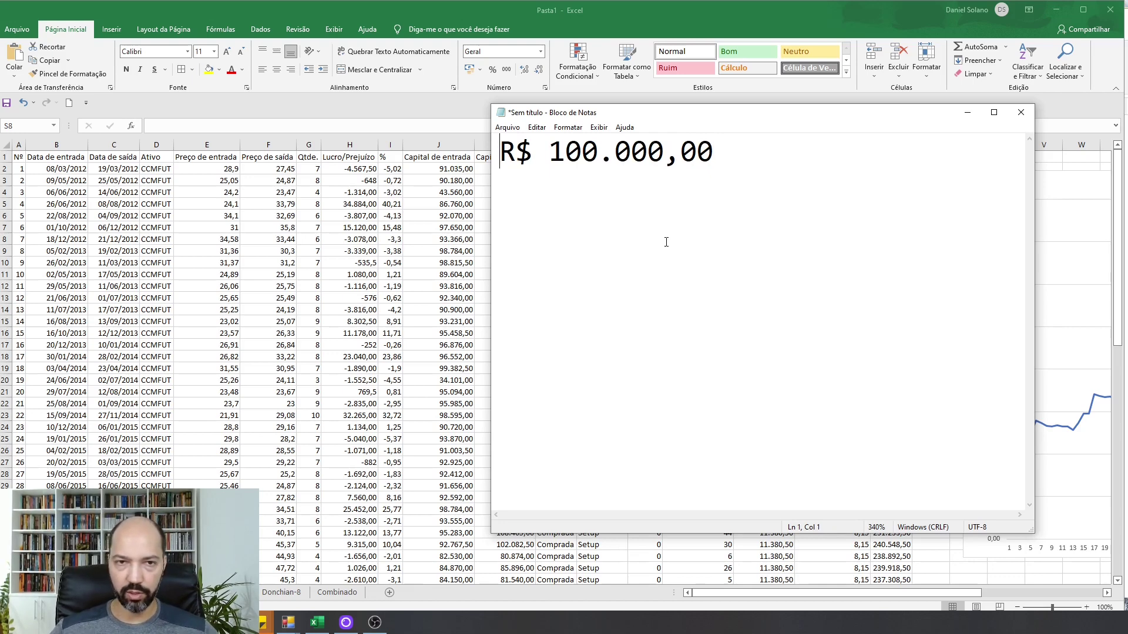
text(-)
key(End)
- Add a second dashed line to the note reading "LUCROS NÃO FORAM REINVESTIDOS", all in capitals
key(Return)
text(- )
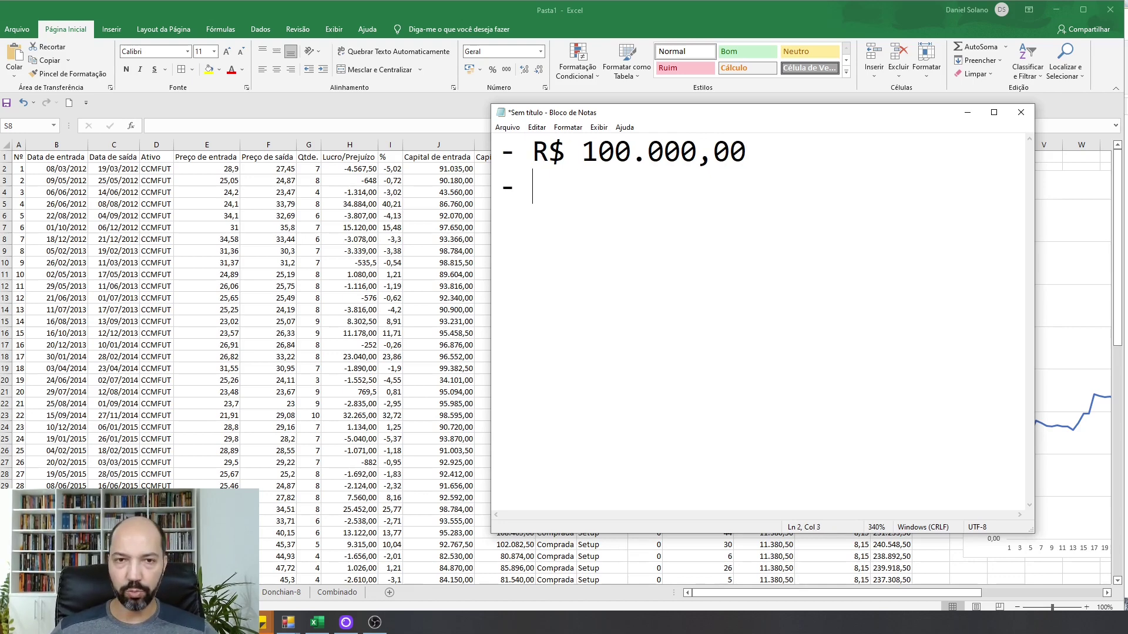
text(l)
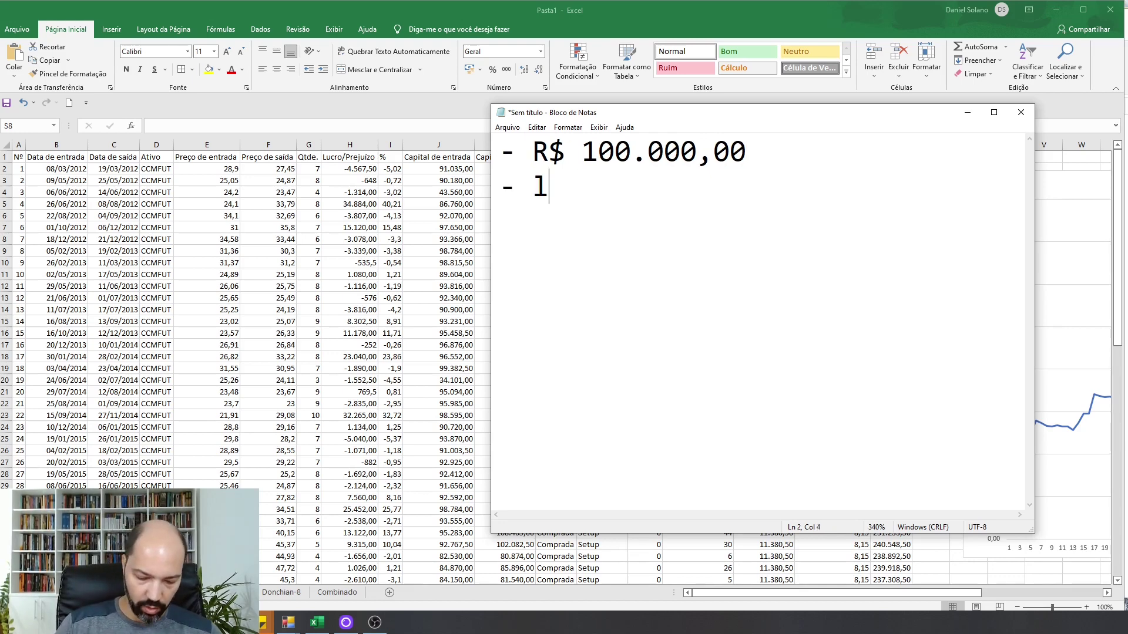
text(UCROS)
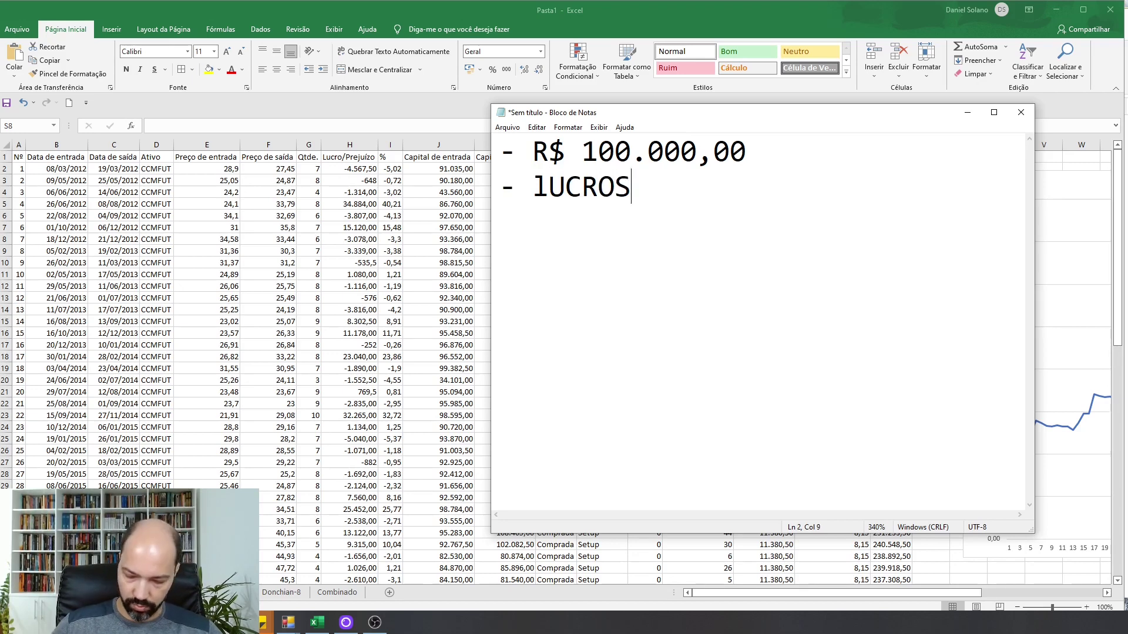
key(Home)
key(Right)
key(Right)
key(Delete)
text(L)
key(End)
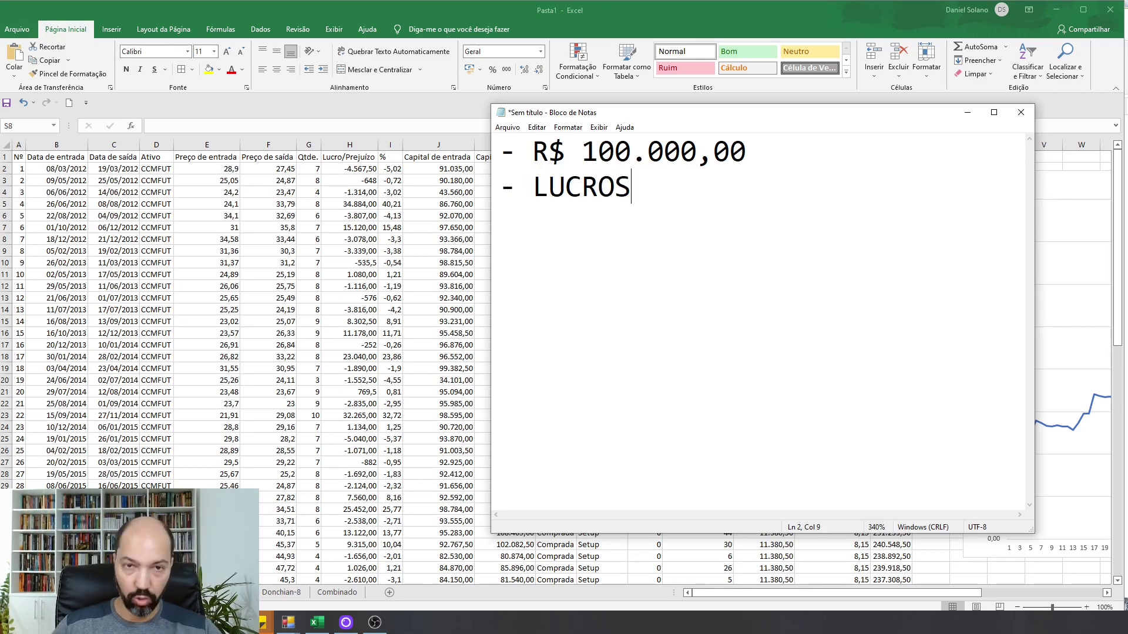
text(NÃO FORAM )
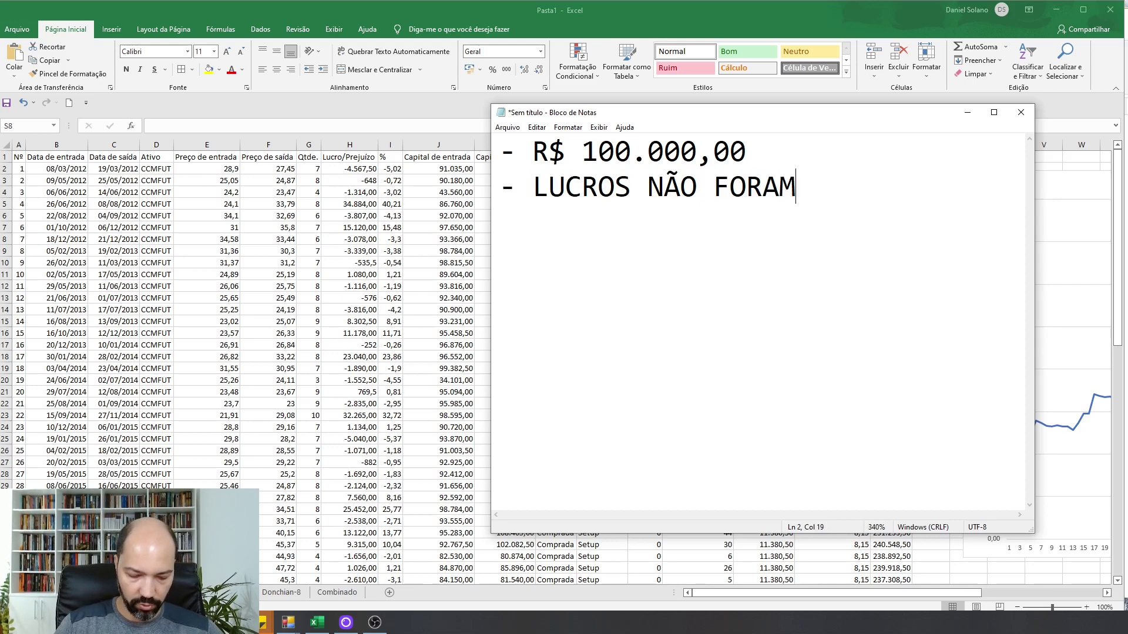
text(REINVESTIDOS)
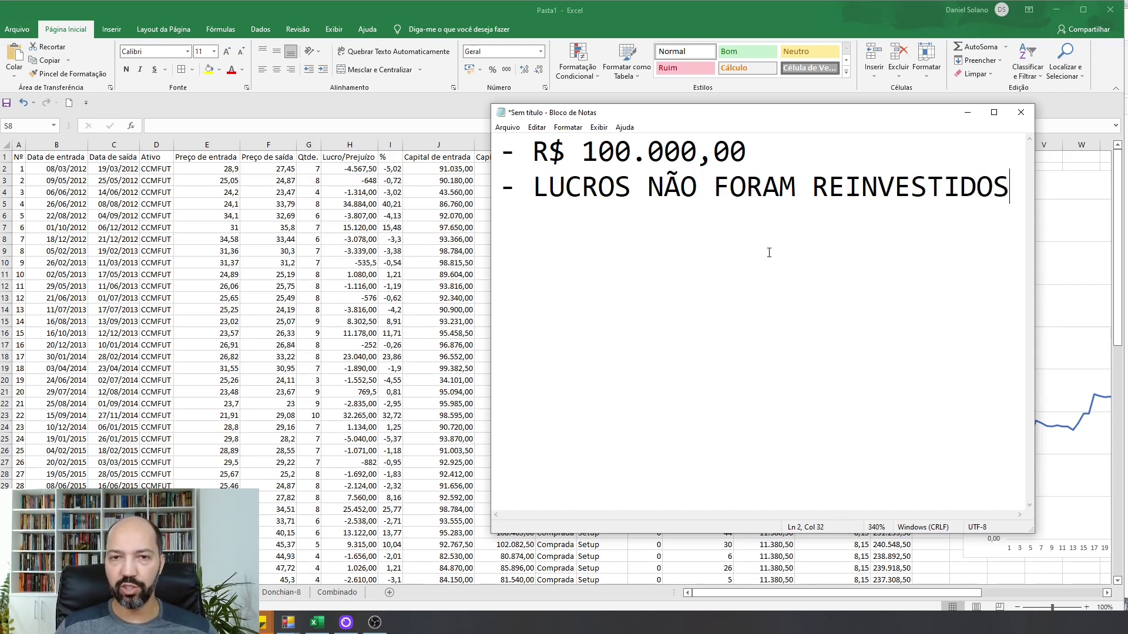
- Add a third dashed line to the note reading "10 ANOS DE TESTE"
scroll(770, 253, down, 1)
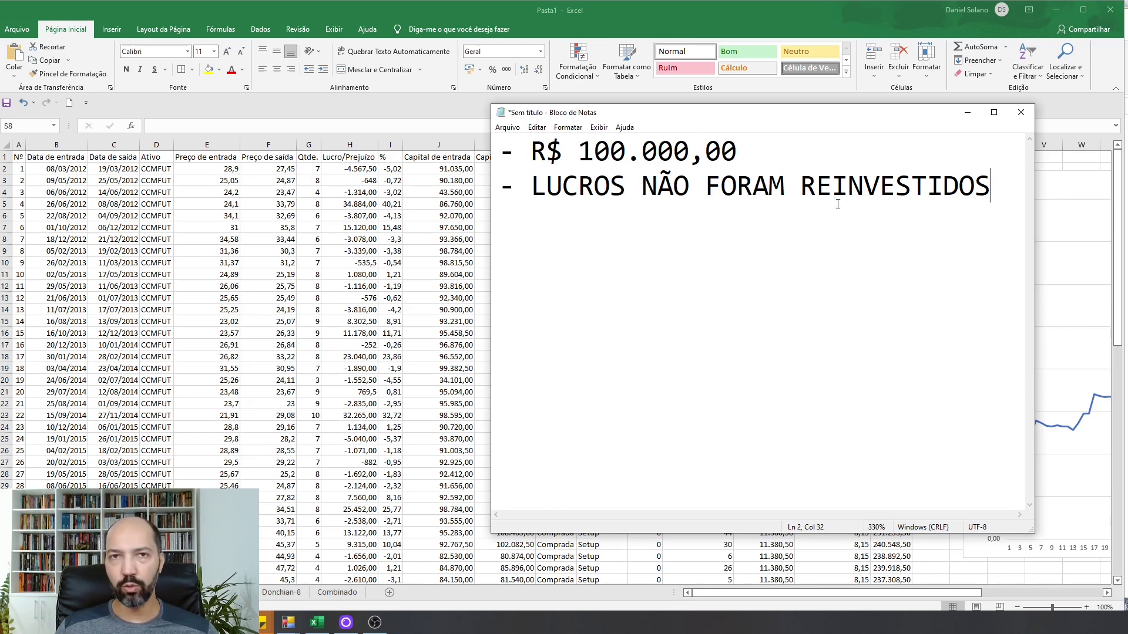
key(Return)
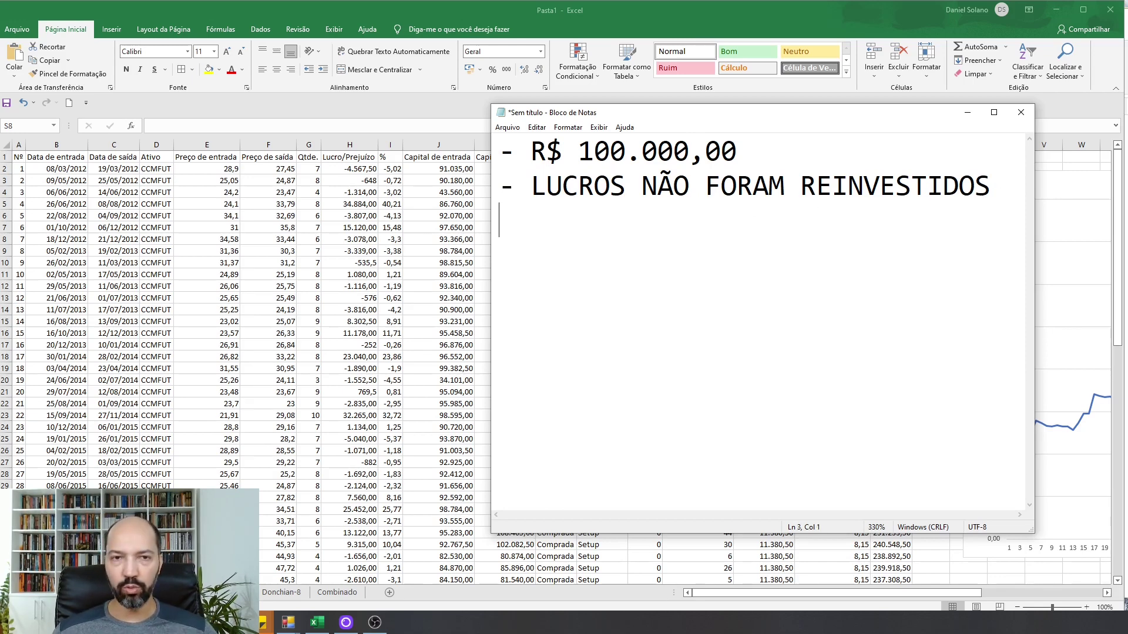
text(- )
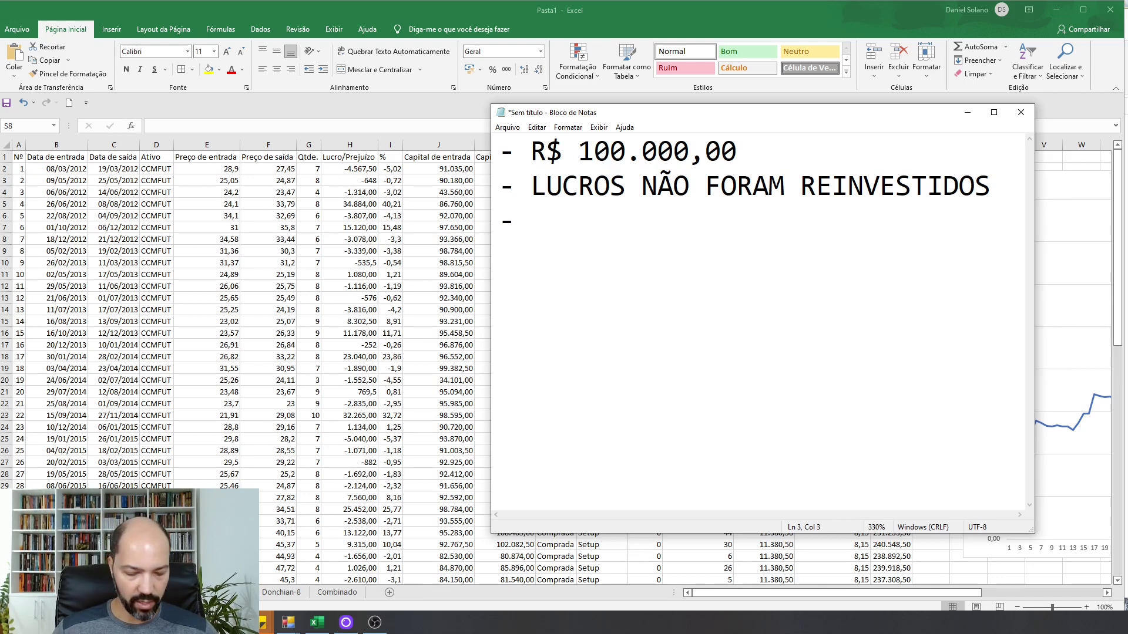
text(10 )
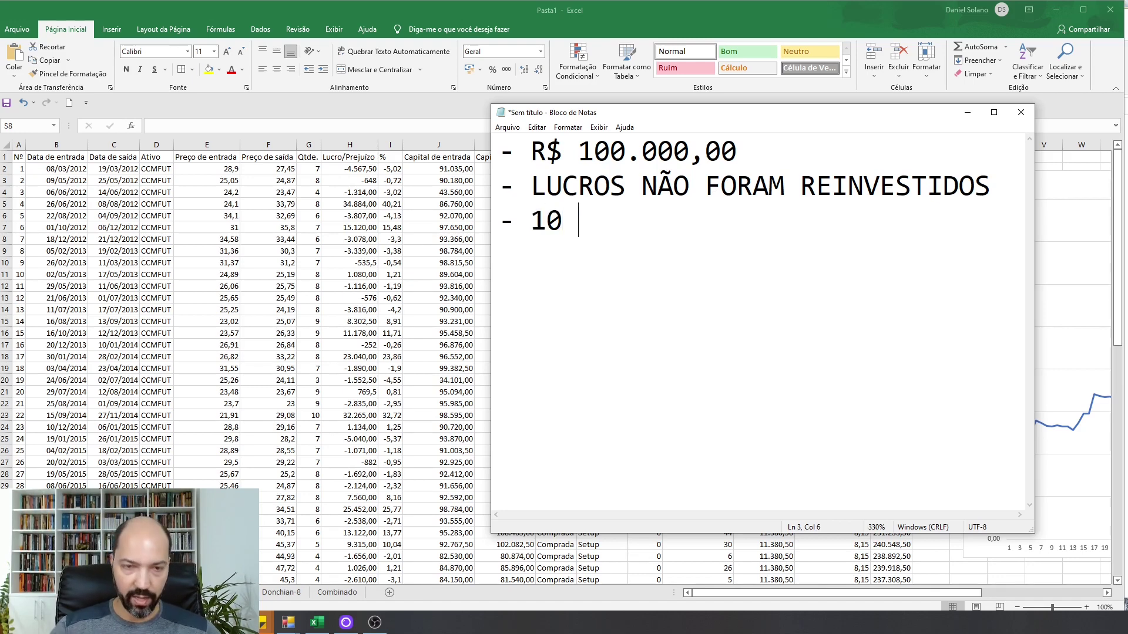
text(ANOS DE TESTE)
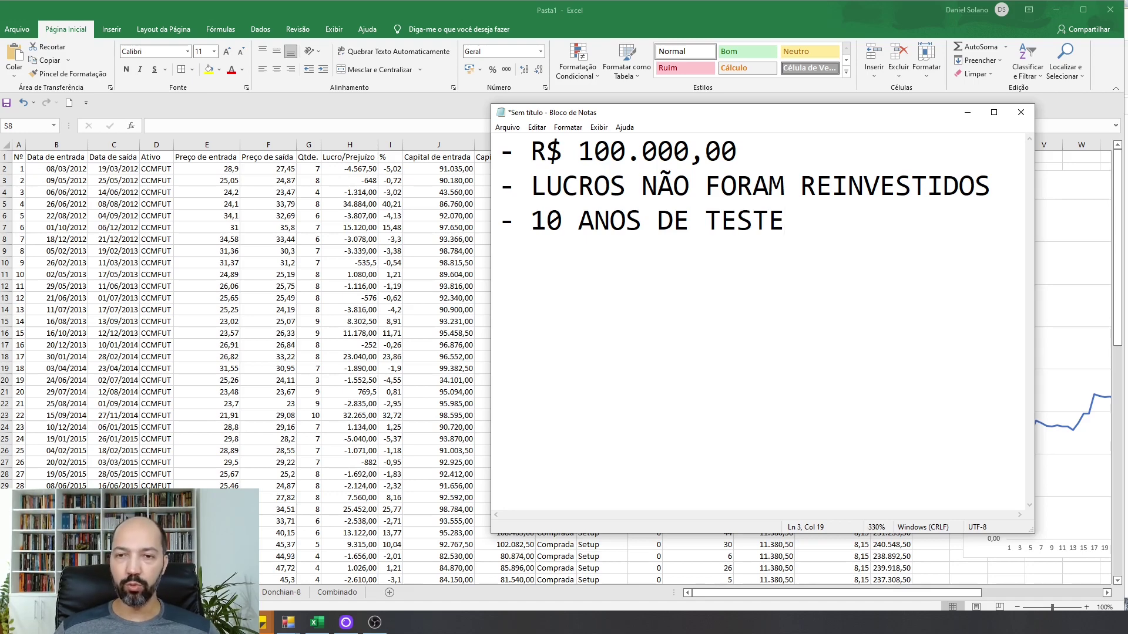
- Append the period "(07/03/2012-2022)" to the third line and widen the note window so the whole line fits
text(()
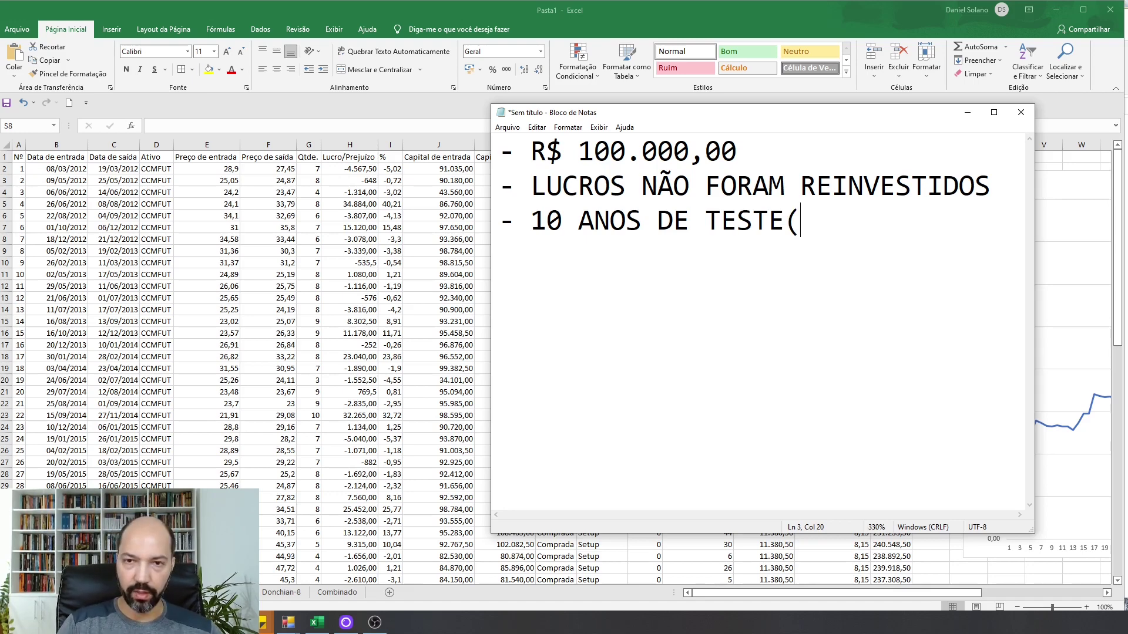
key(Left)
key(Right)
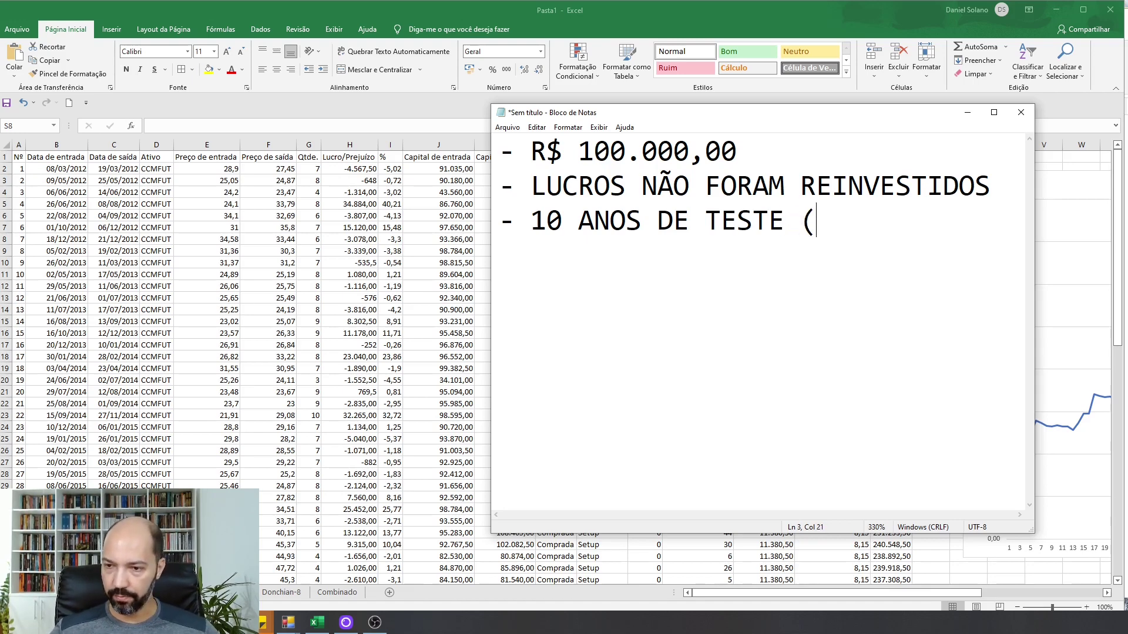
text(08)
key(BackSpace)
text(7)
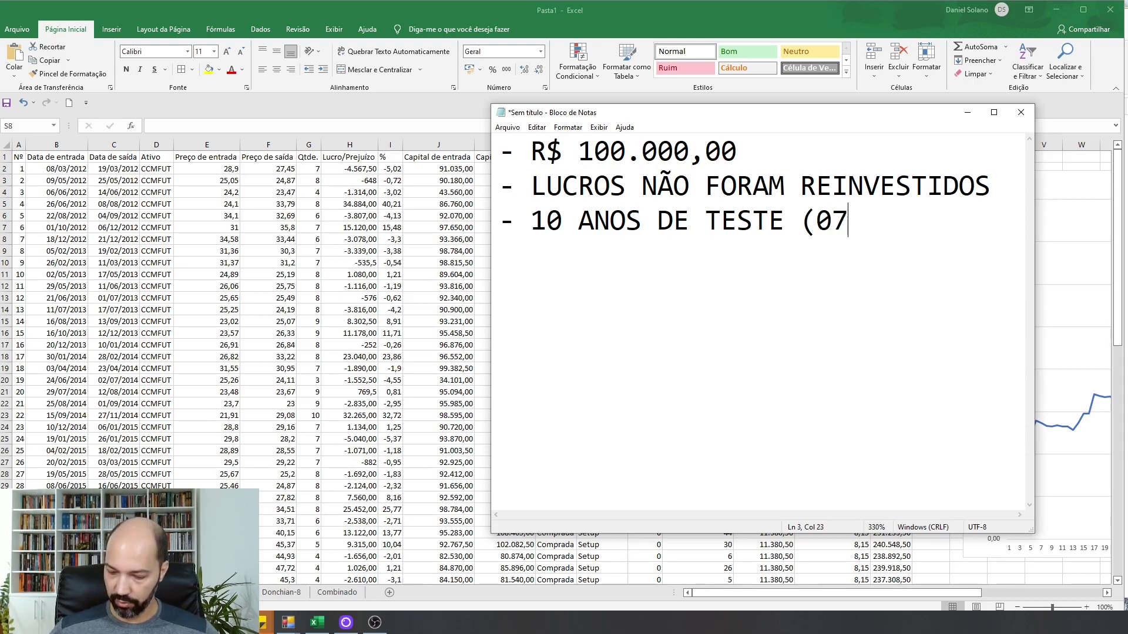
text(/03/20)
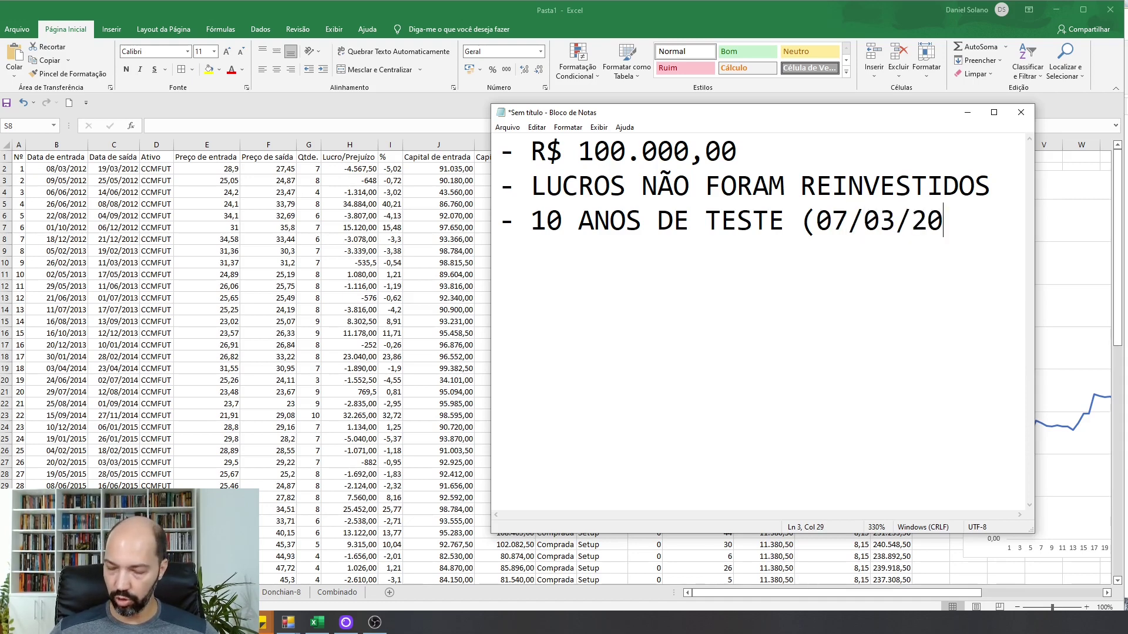
text(12)
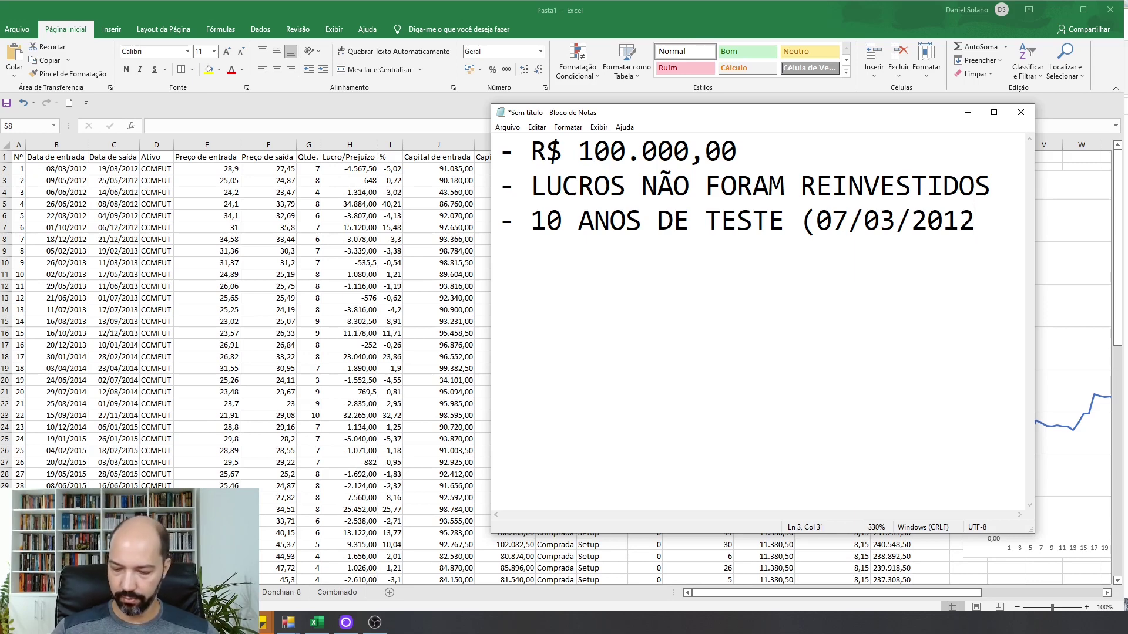
text(-)
scroll(1024, 282, down, 2)
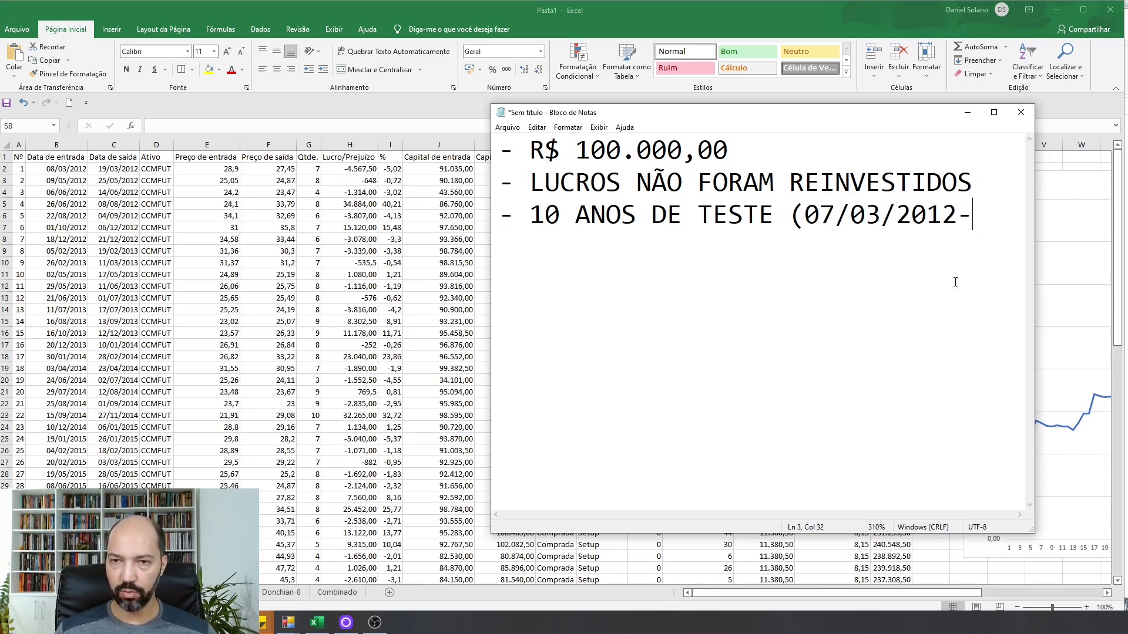
scroll(955, 282, down, 1)
text(2022)
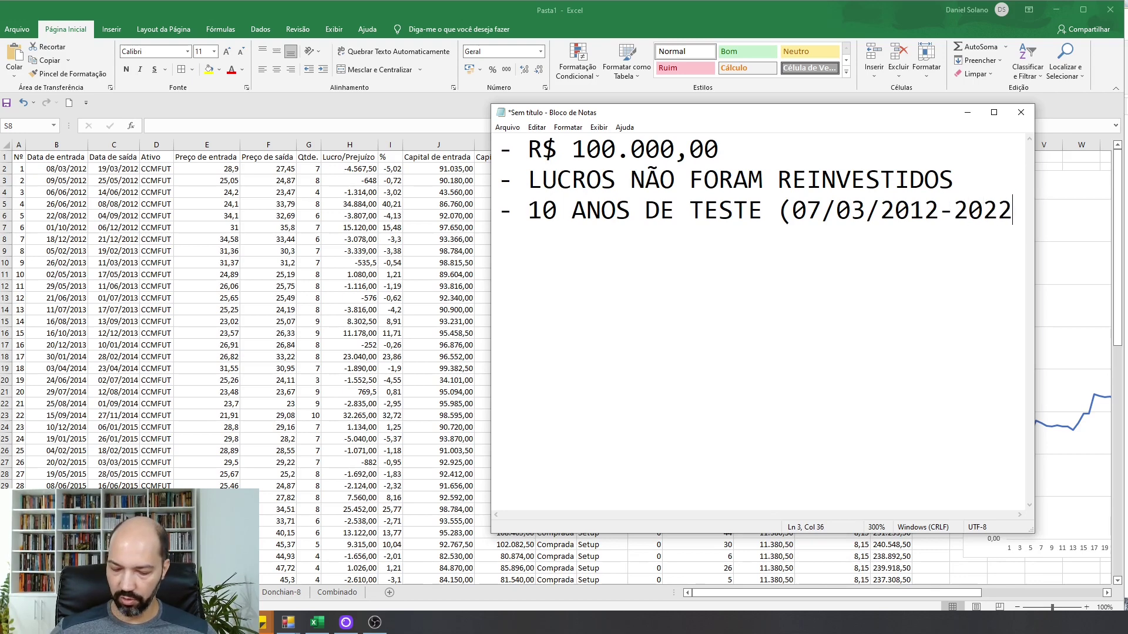
text())
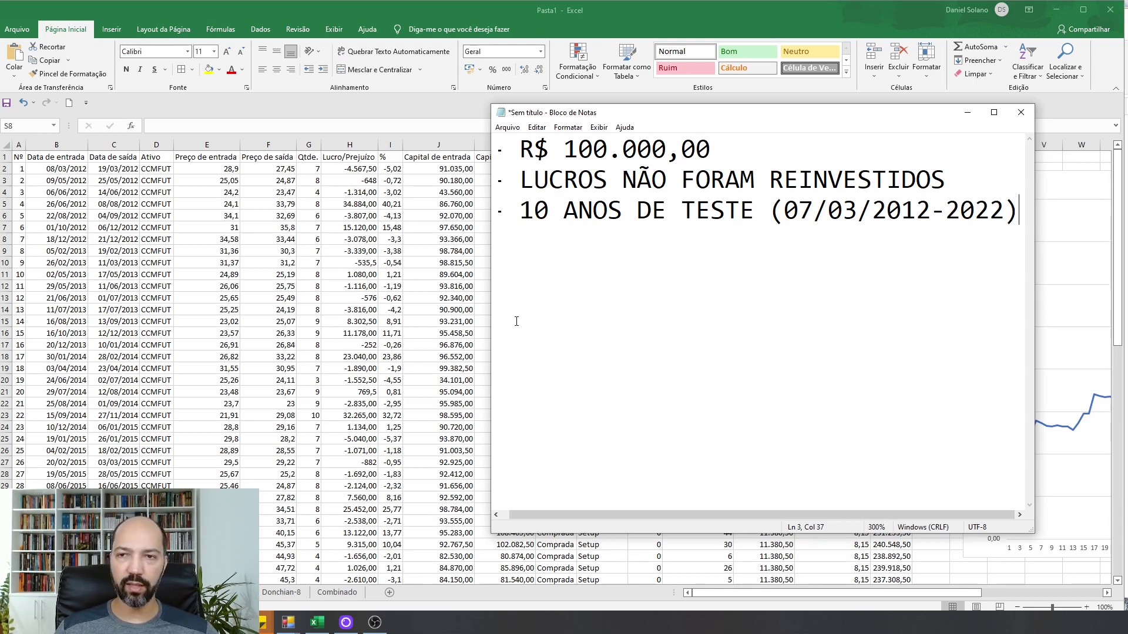
drag(491, 283, 424, 284)
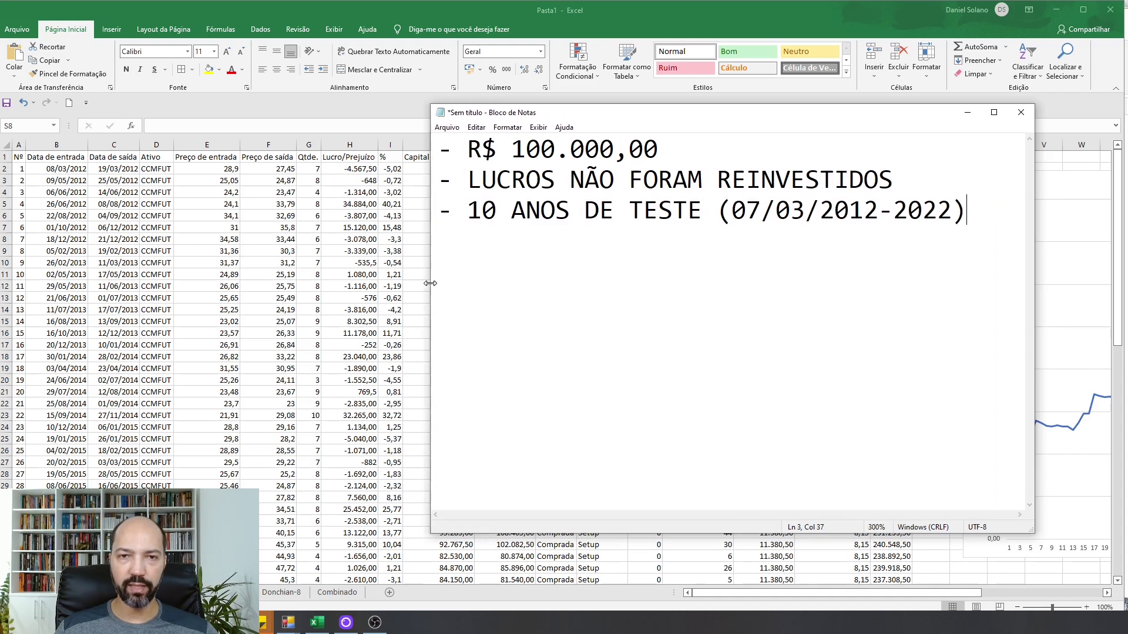
- Minimize the note and look through the Excel trade list down to the last operation and back to the first
click(967, 112)
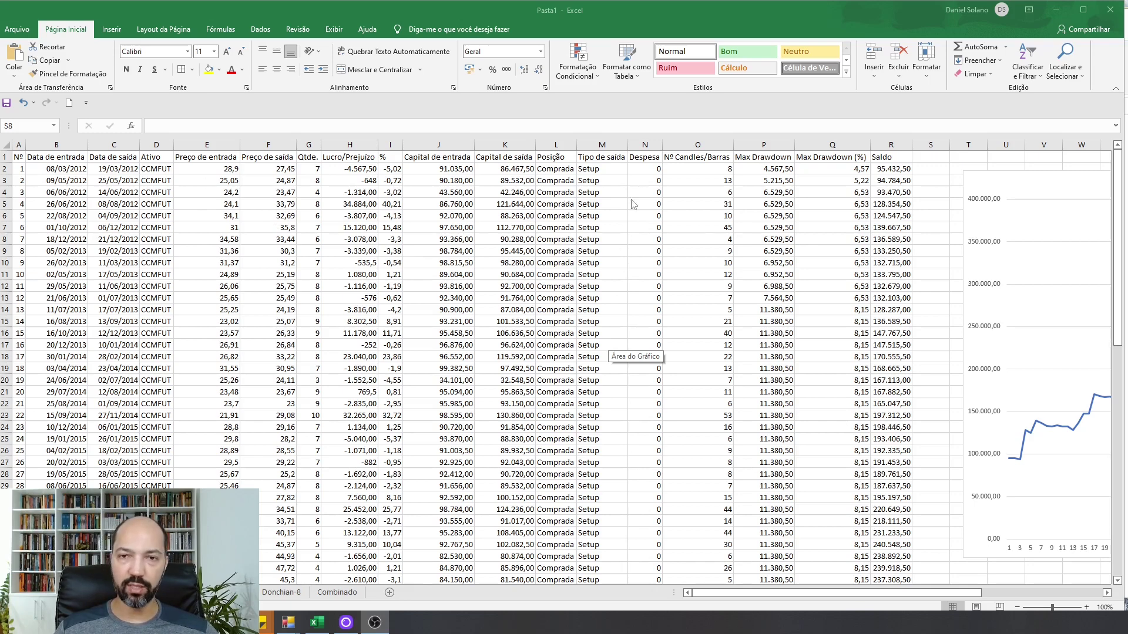
scroll(194, 336, down, 20)
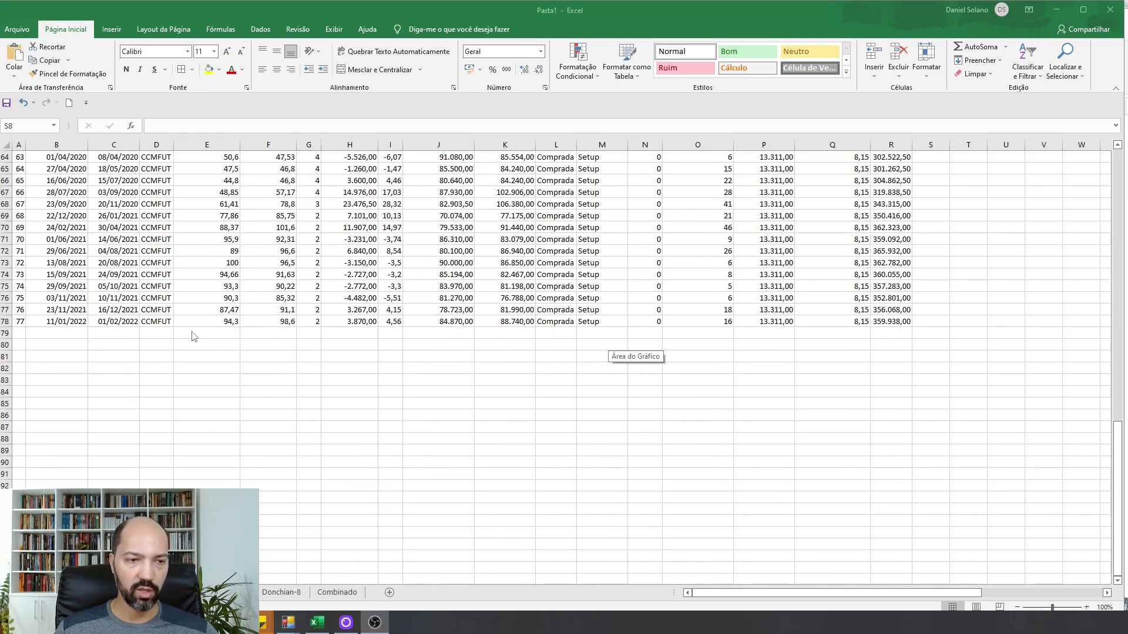
click(24, 323)
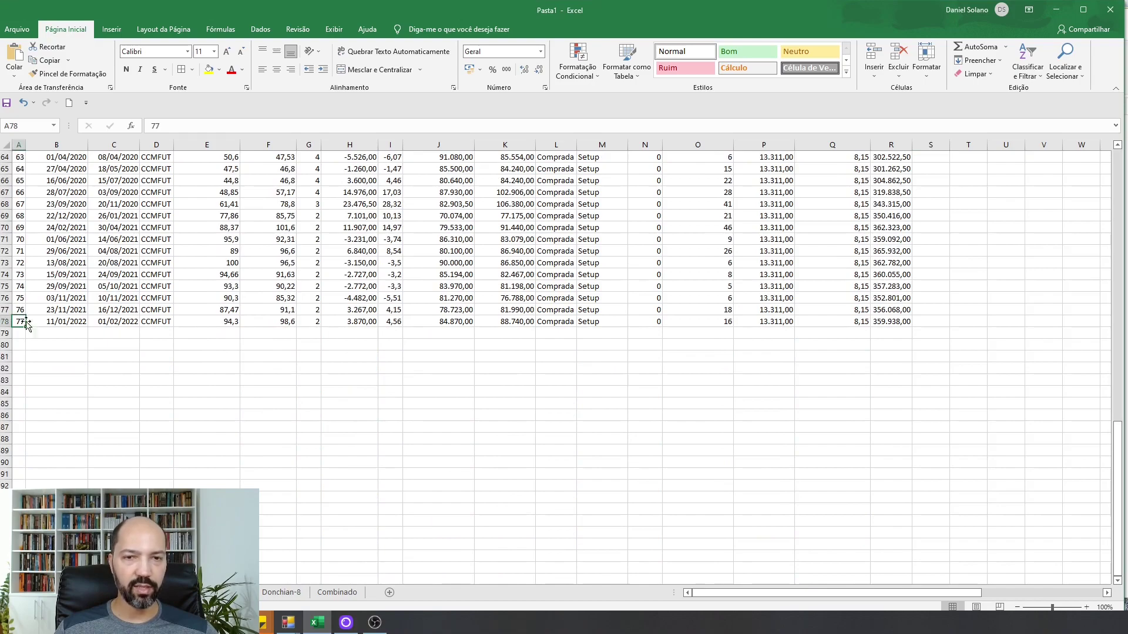
scroll(637, 360, up, 20)
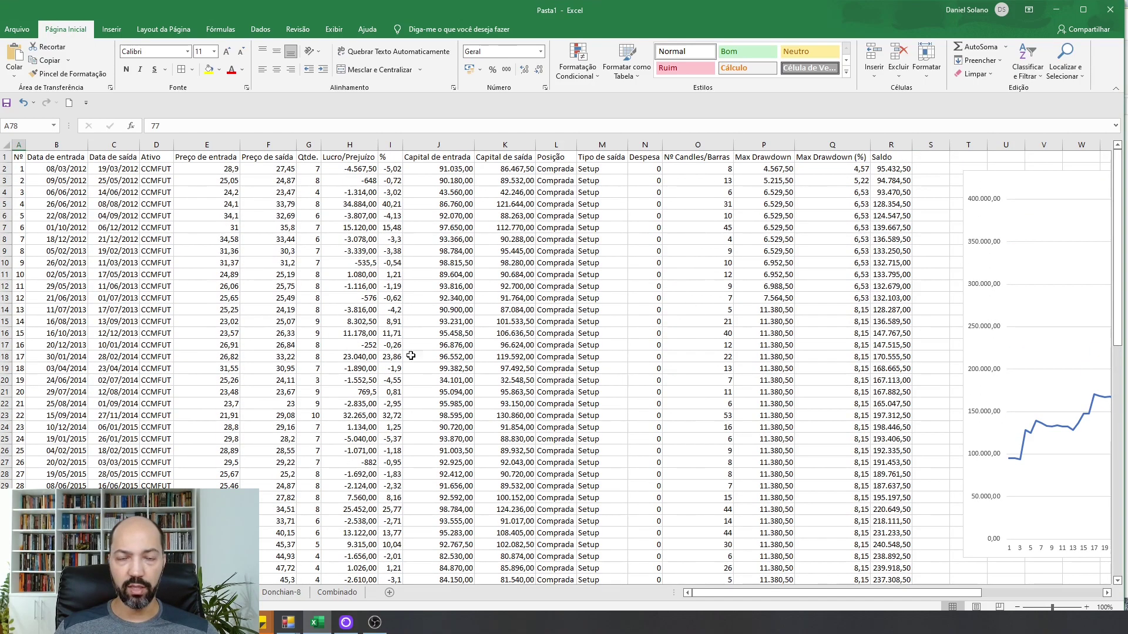
- Bring the Saldo chart into view and inspect the balance at its final point
drag(810, 593, 926, 594)
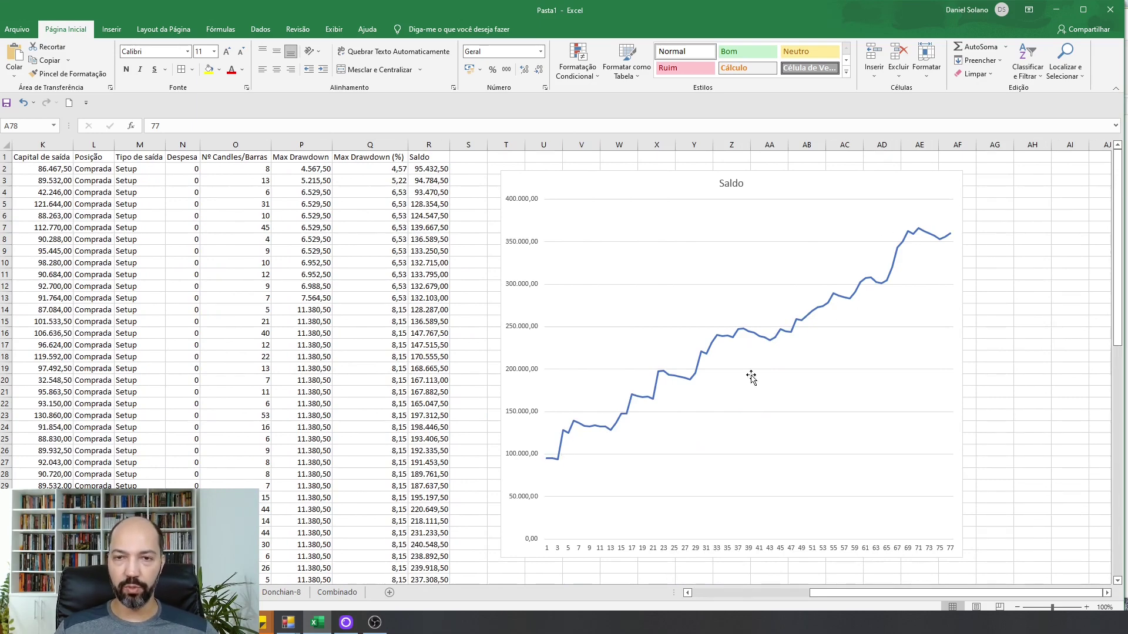
click(951, 236)
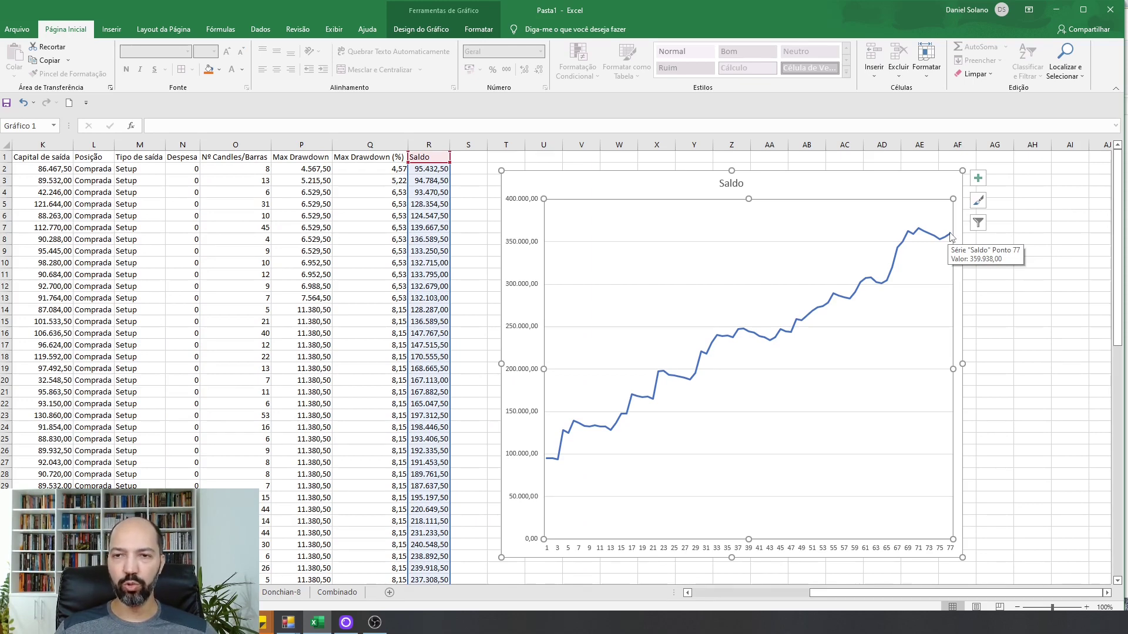
key(Escape)
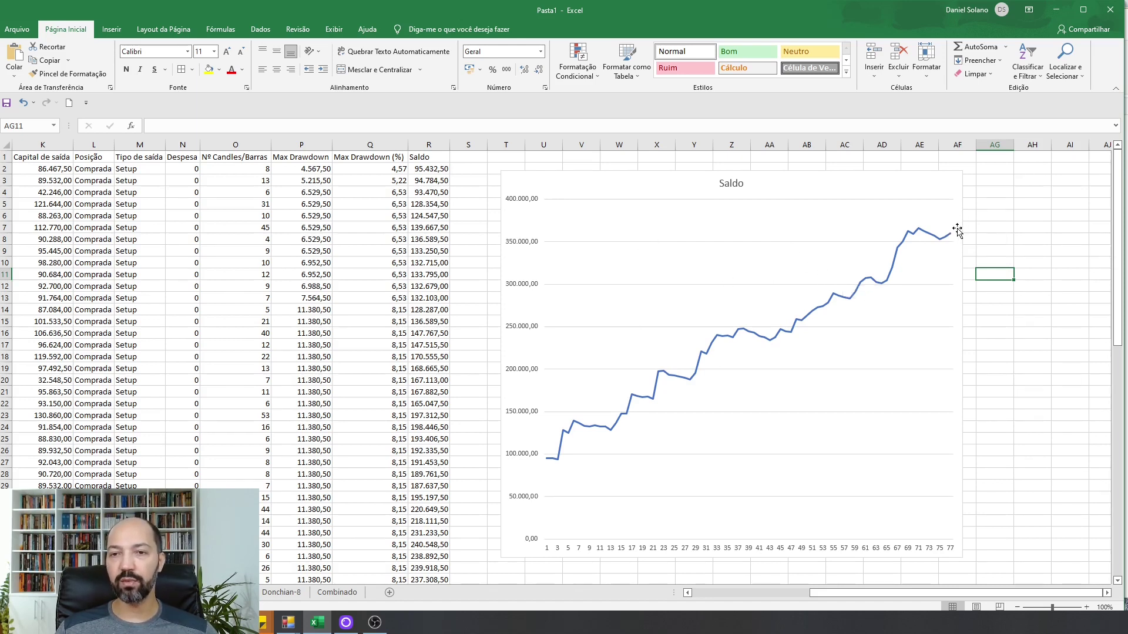
mouse_move(950, 237)
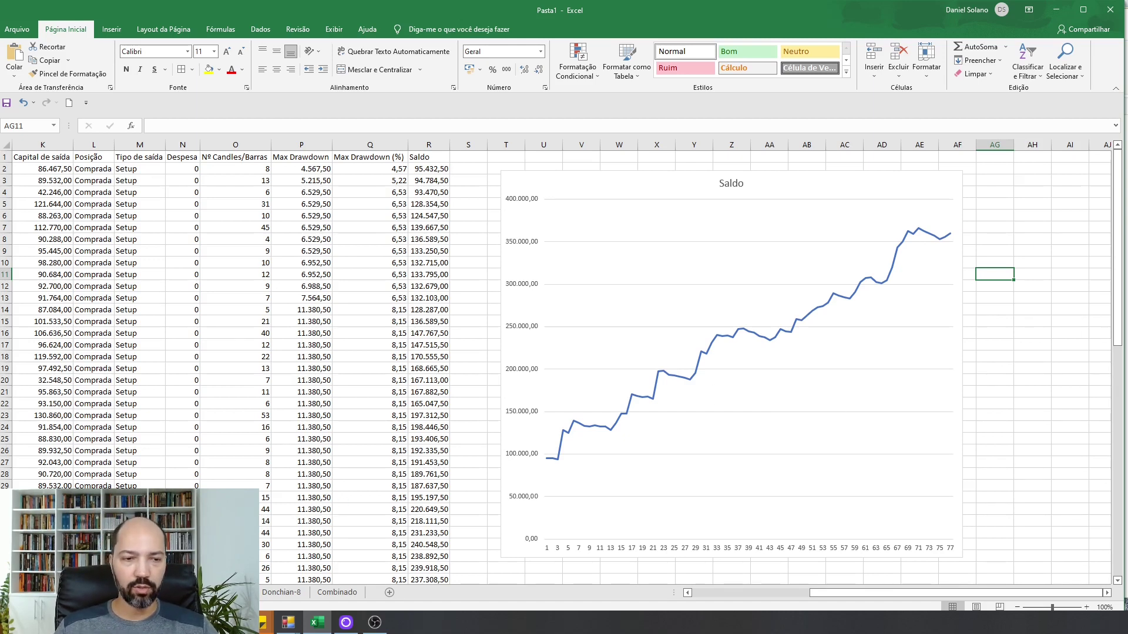
- Compare the Saldo chart with the one on the following sheet by alternating between both sheets, ending on the original sheet
key(ctrl+Page_Down)
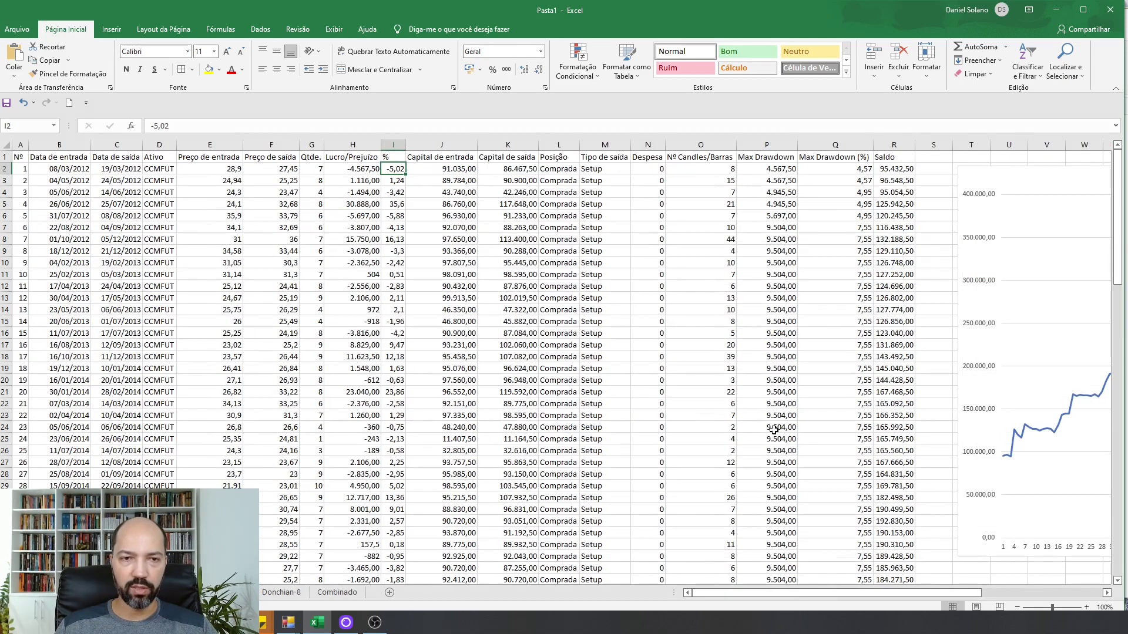
scroll(756, 596, right, 5)
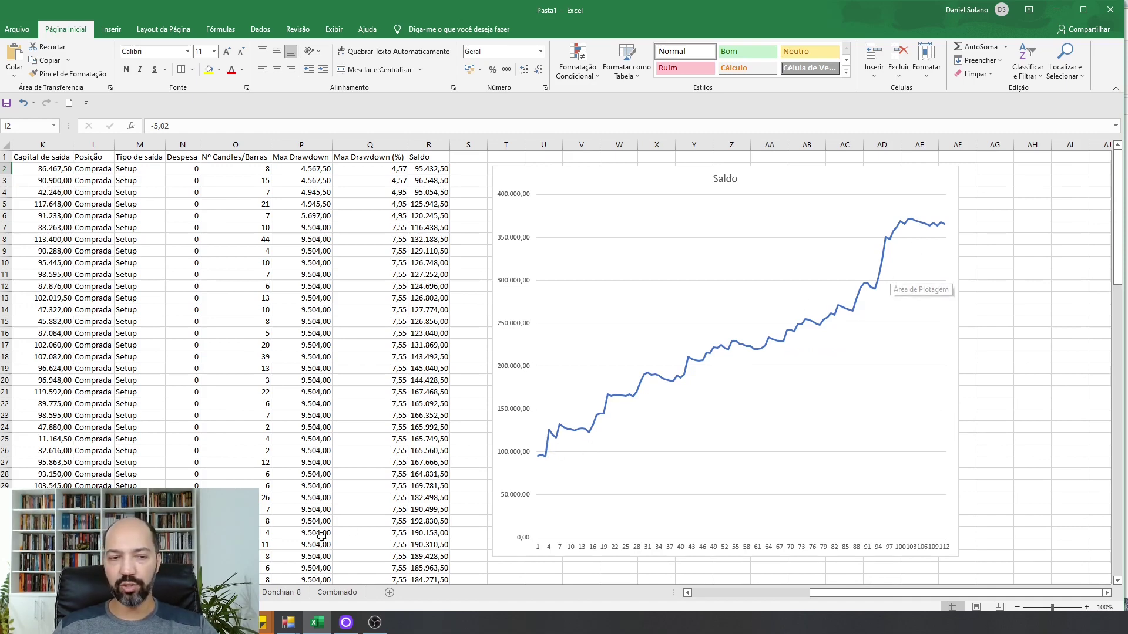
click(994, 274)
key(F9)
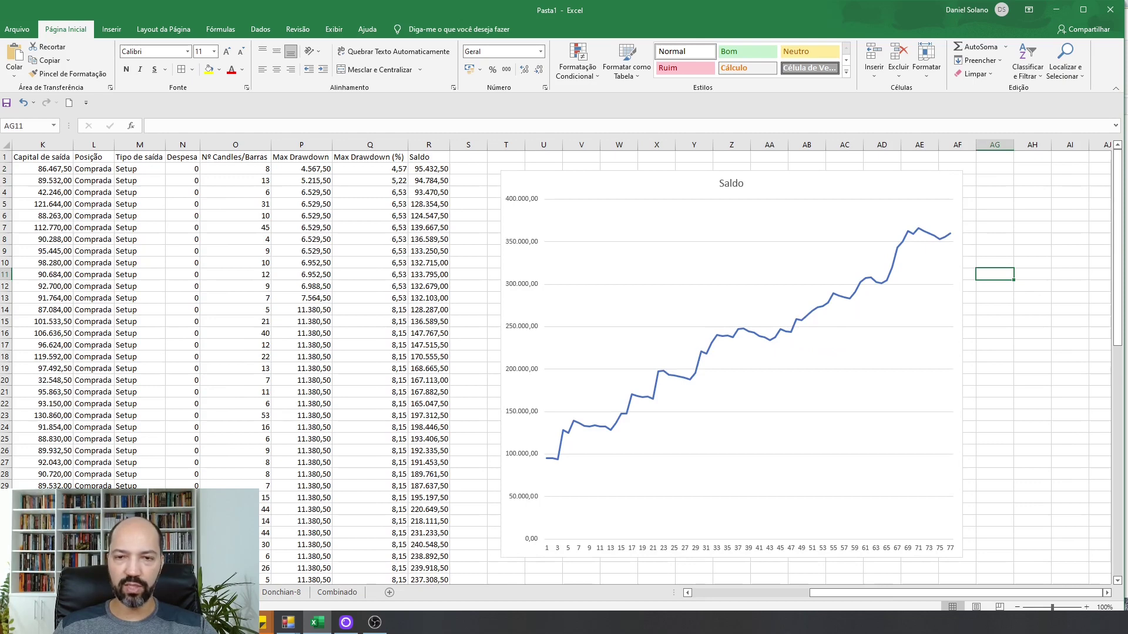
key(ctrl+z)
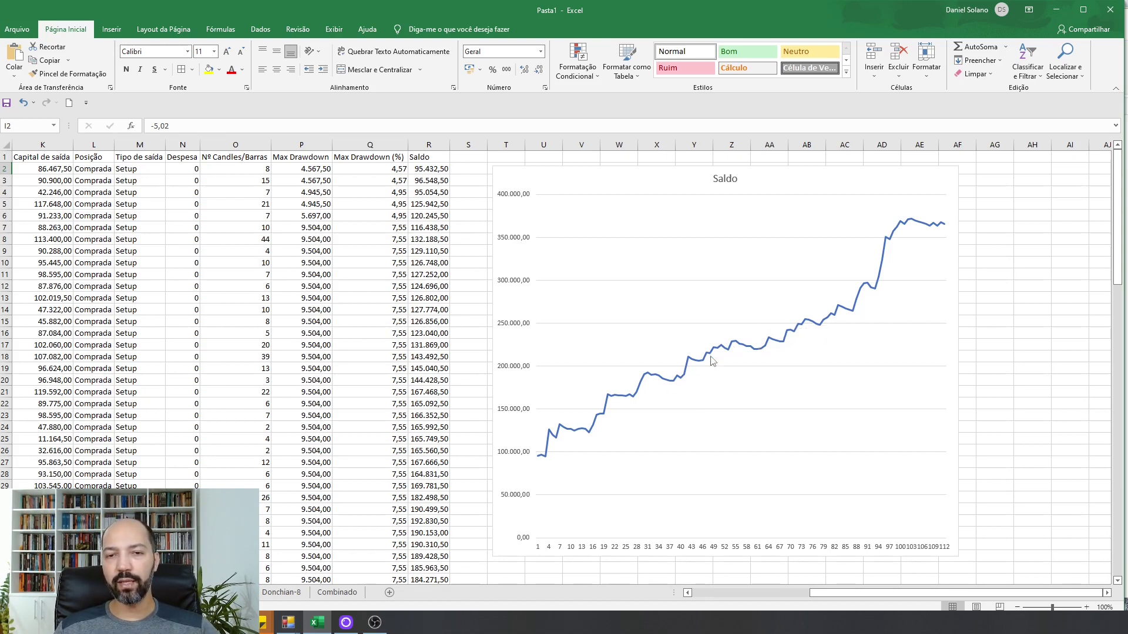
mouse_move(727, 355)
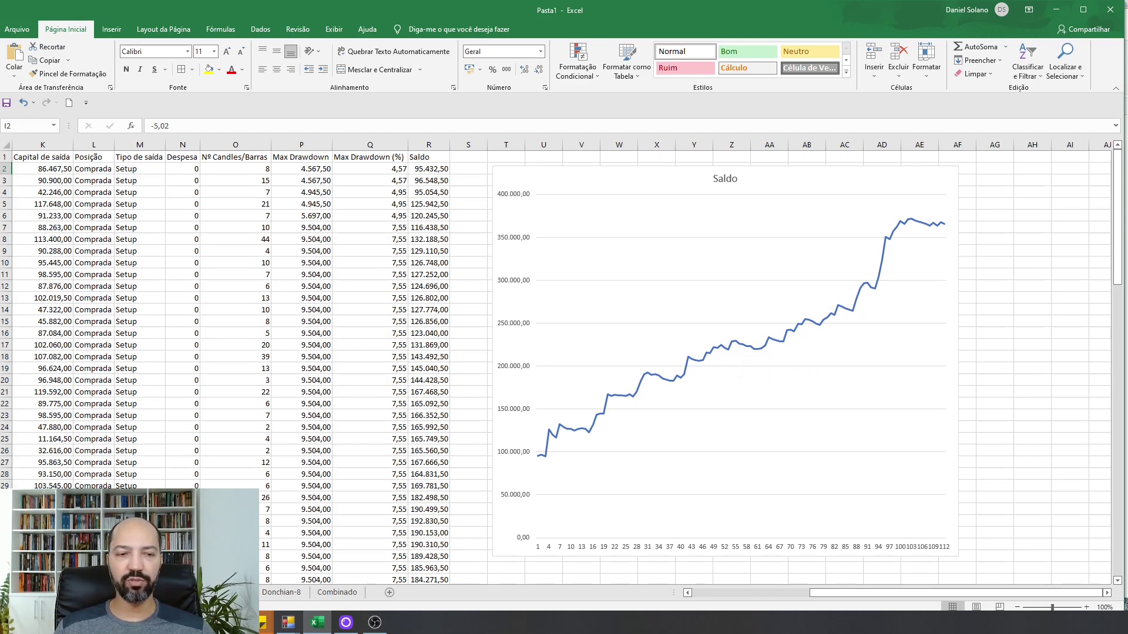
click(235, 592)
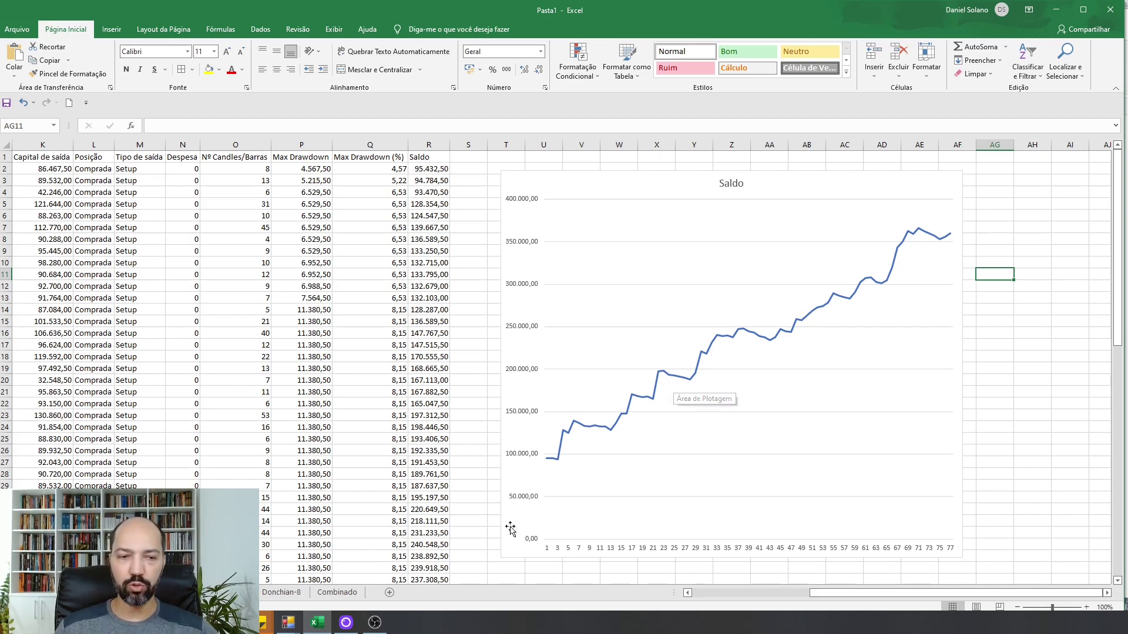
- Bring the Saldo chart of the Donchian-8 sheet into view and compare it with the Saldo charts of the two preceding sheets
click(281, 593)
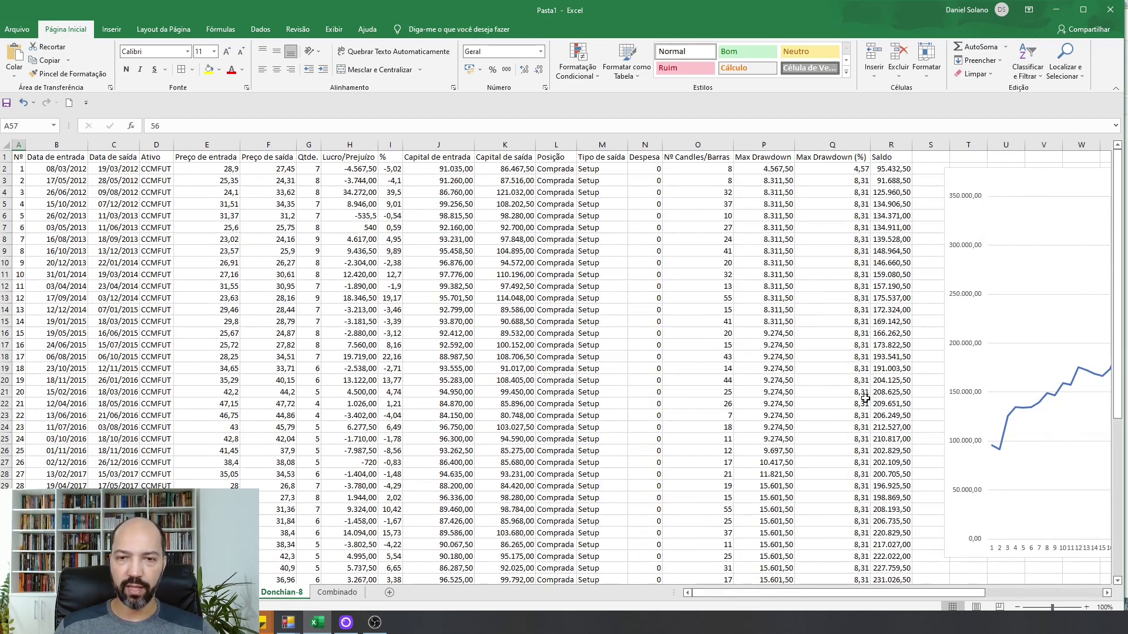
drag(781, 595, 898, 594)
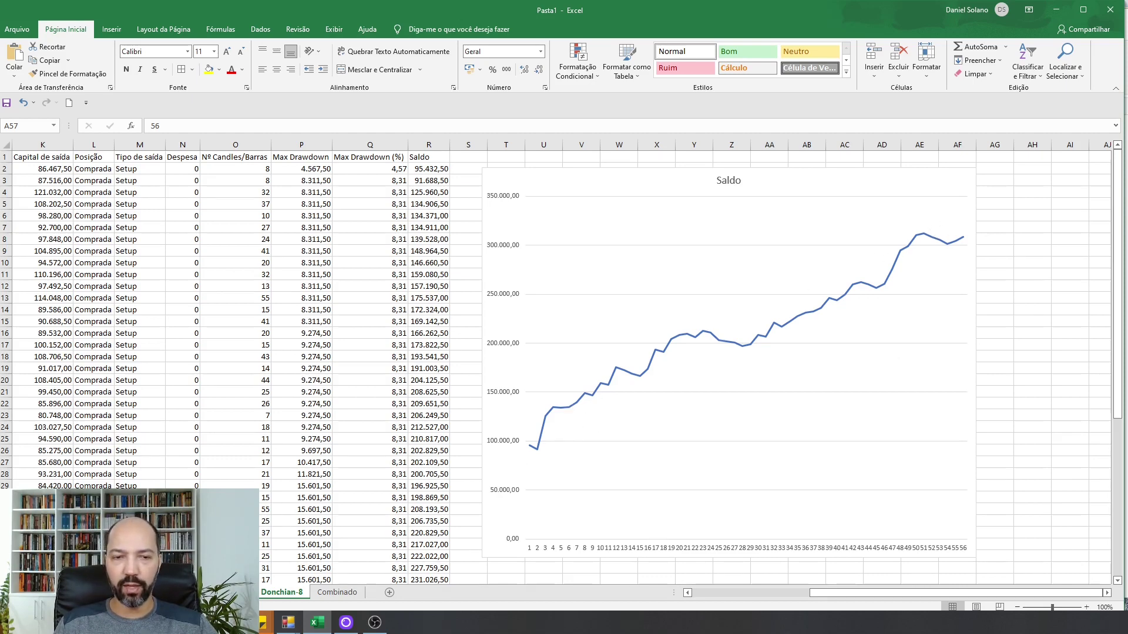
key(F9)
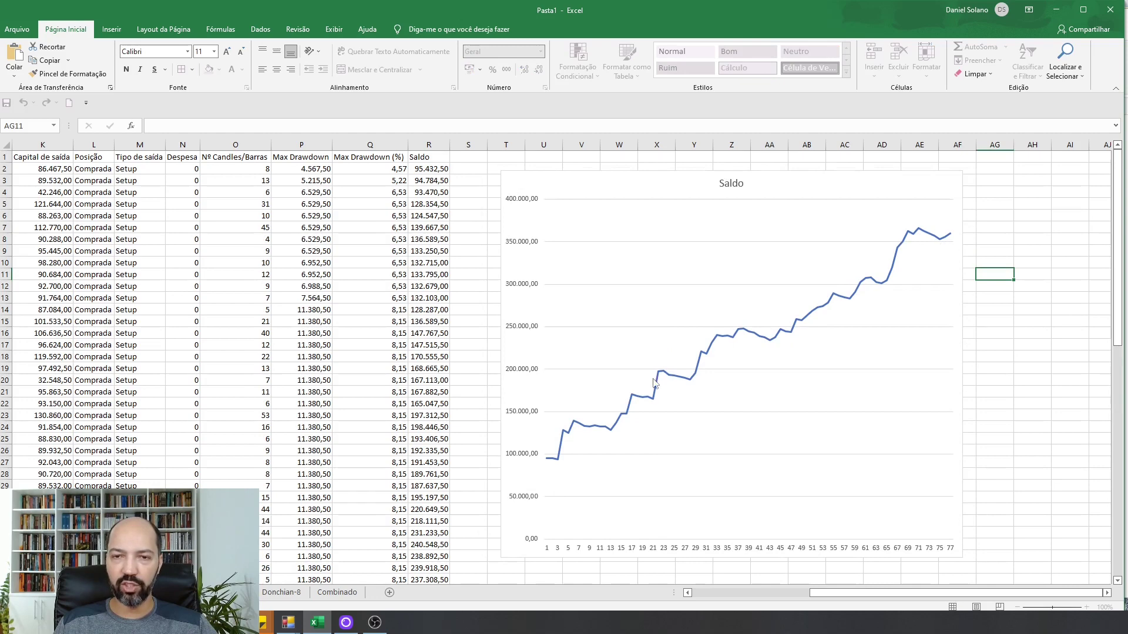
click(282, 595)
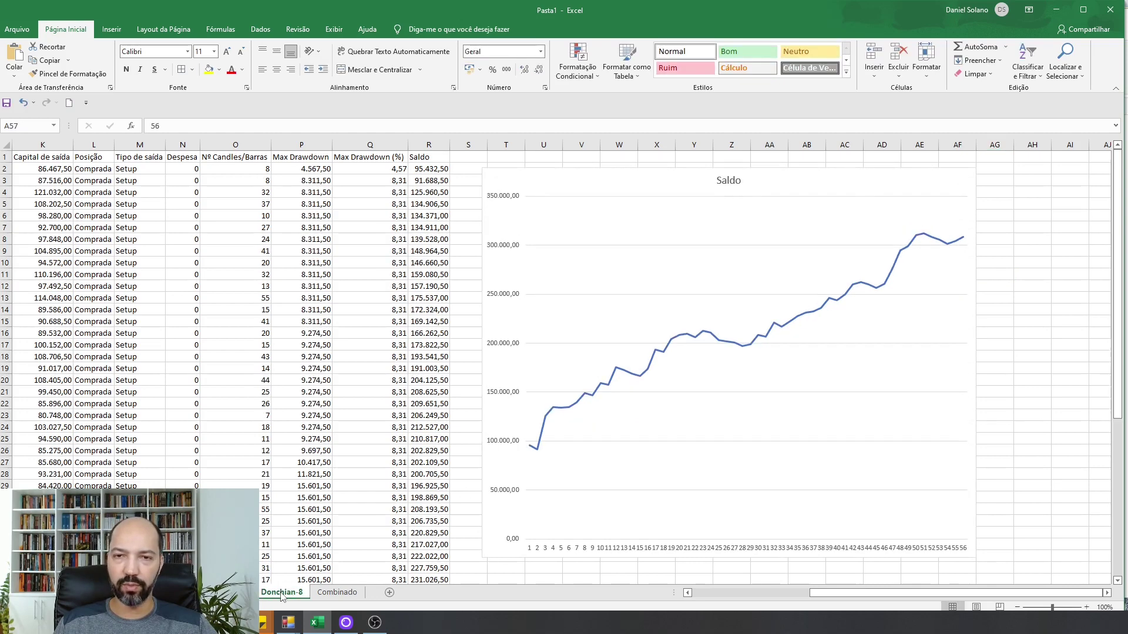
key(ctrl+Page_Up)
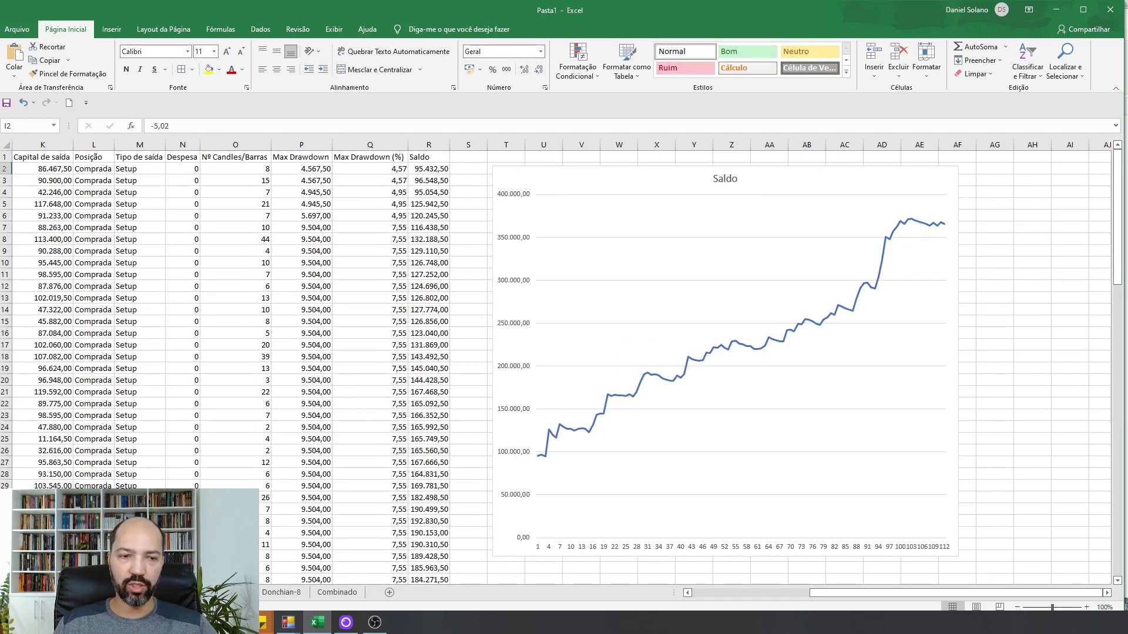
key(ctrl+Page_Up)
- Revisit the Donchian-8 Saldo chart and compare it with the Capital curve on the Combinado sheet
click(282, 592)
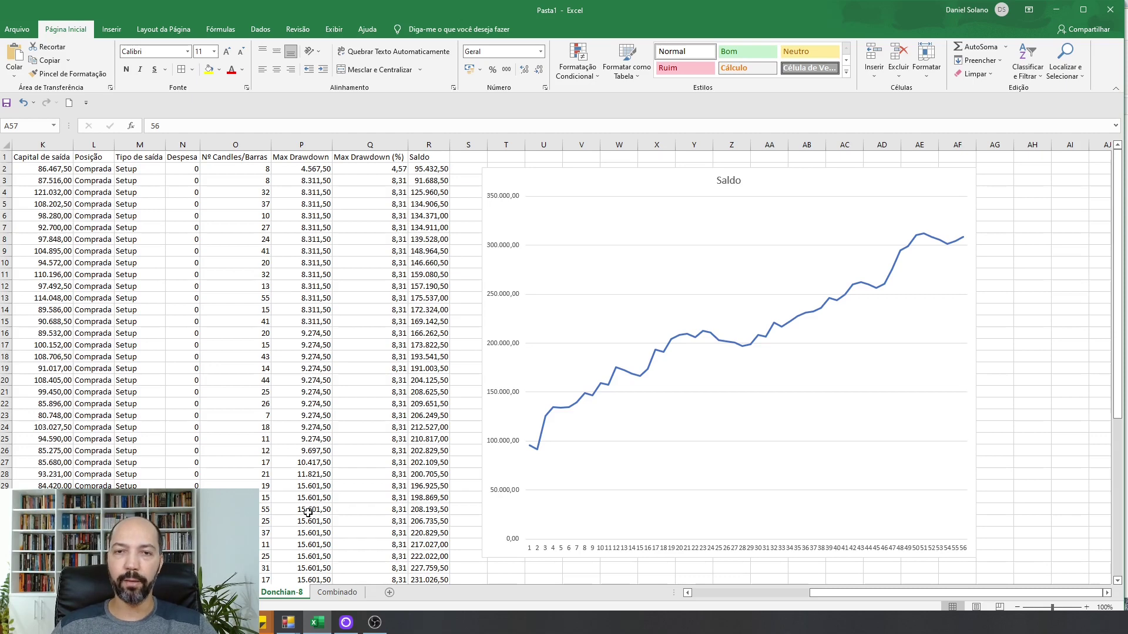
click(344, 595)
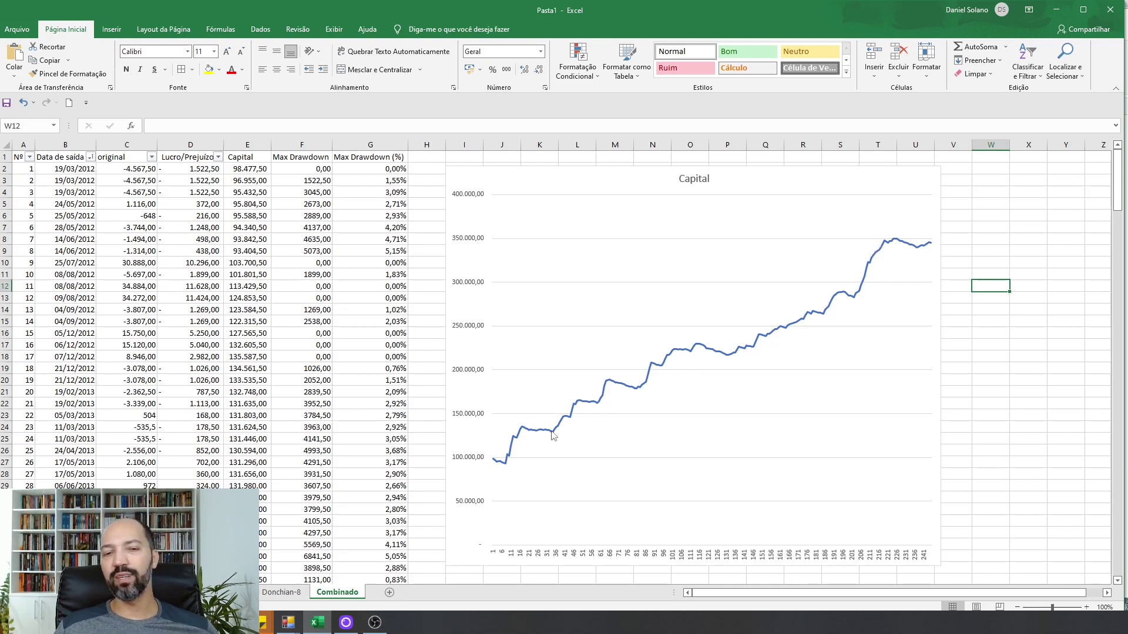
mouse_move(875, 268)
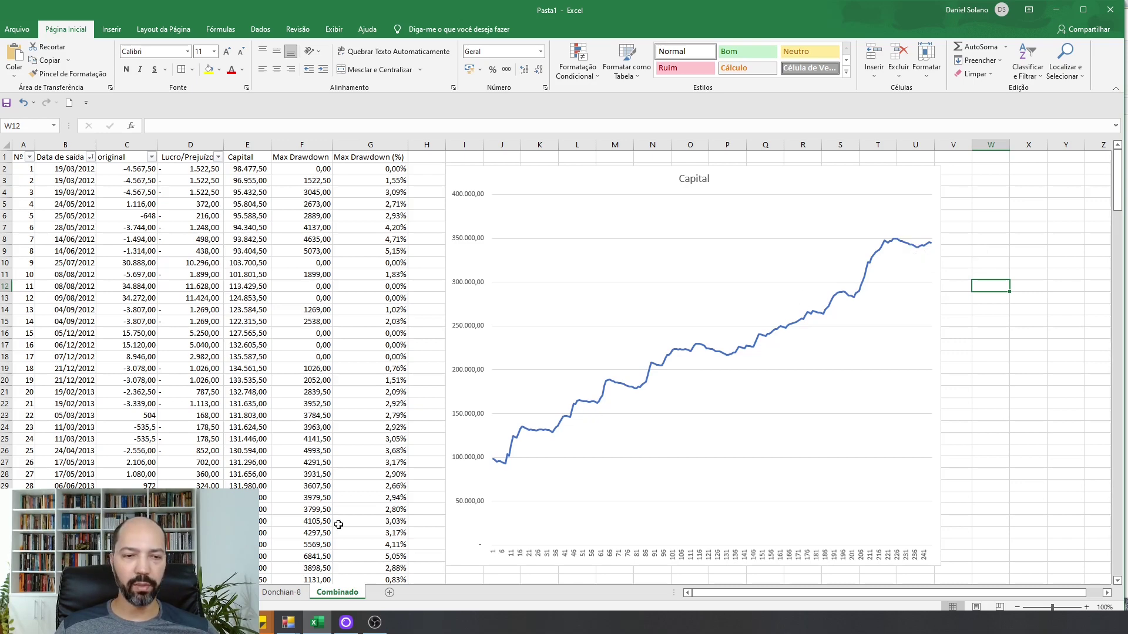
- Go to the sheet with the Comparativo chart and highlight the exit dates and the Donchian-3, Donchian-5, Donchian-8 and Combinado columns one by one
key(ctrl+Page_Up)
key(ctrl+Page_Up)
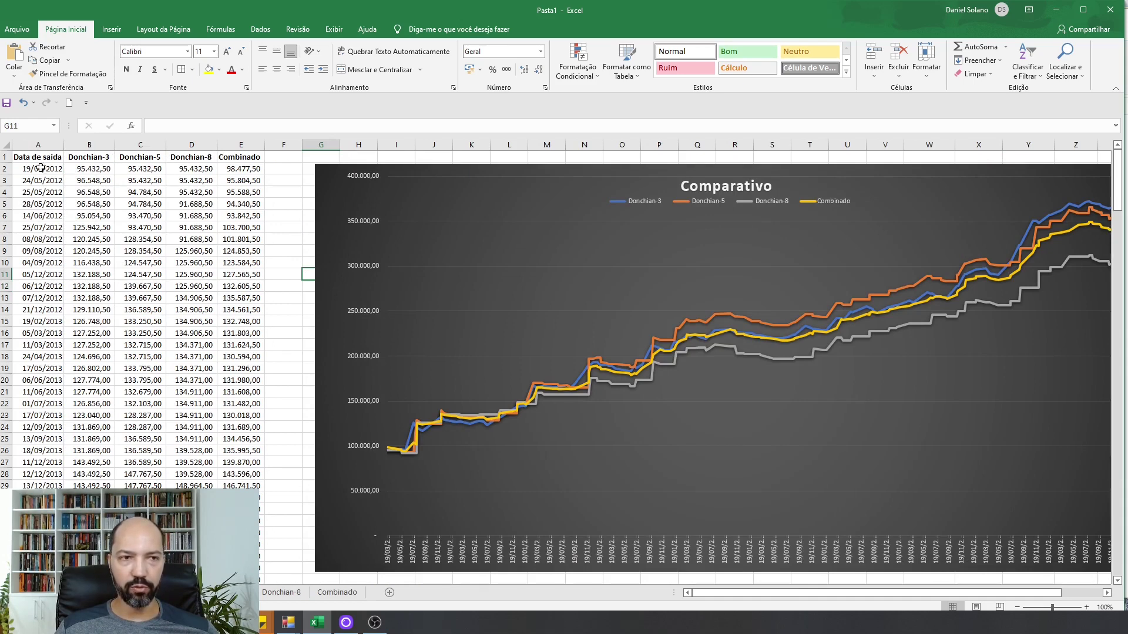
drag(40, 168, 41, 309)
drag(105, 160, 97, 299)
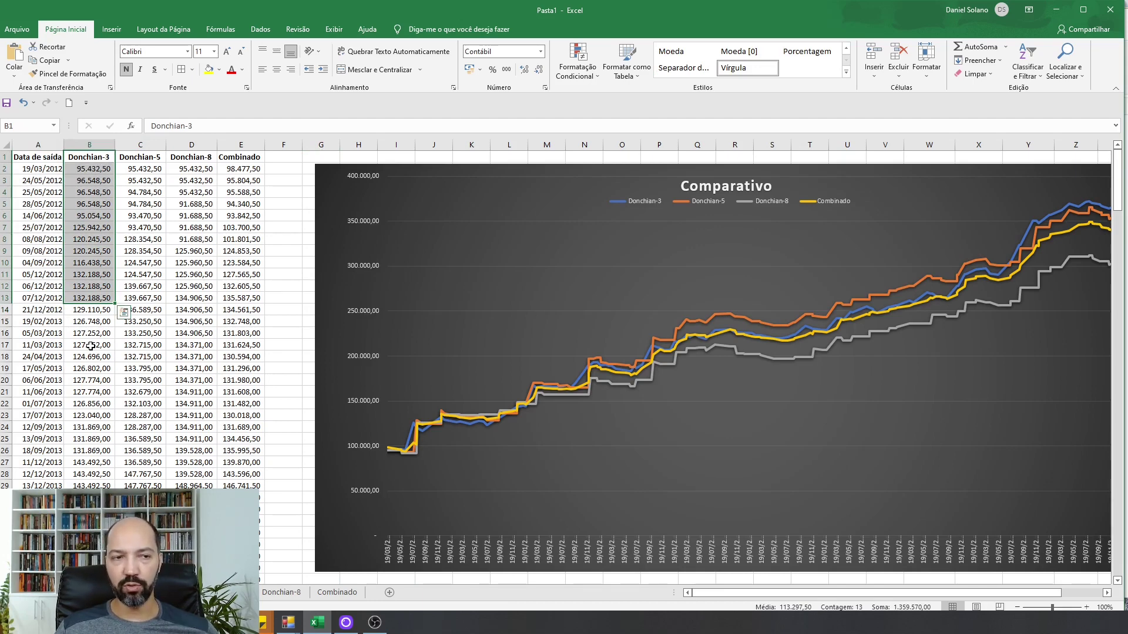
drag(144, 156, 160, 276)
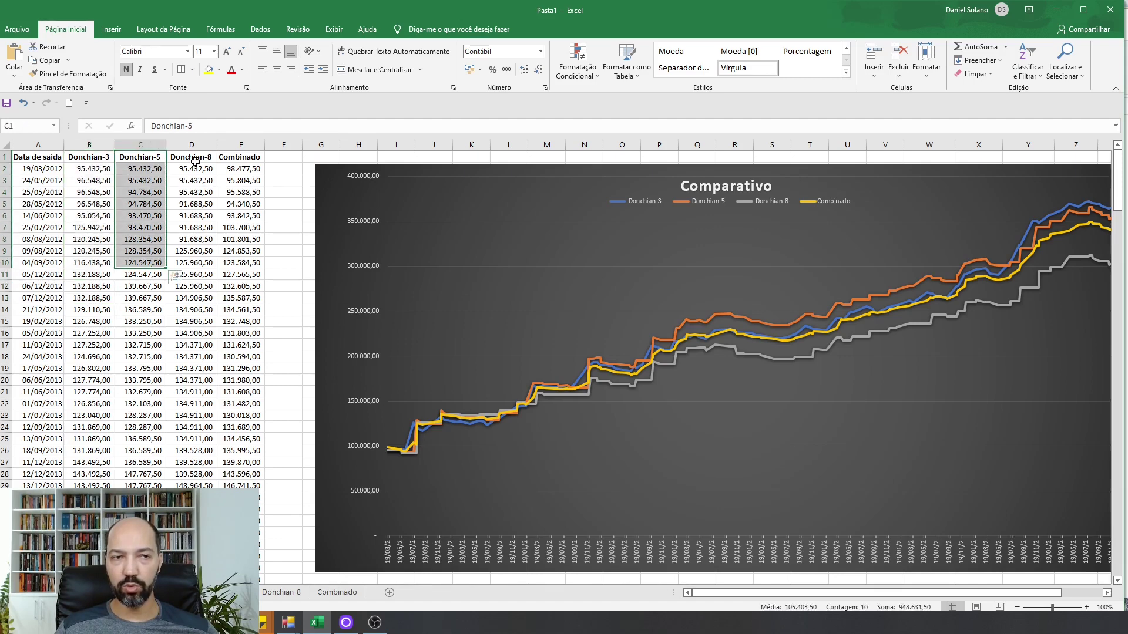
drag(192, 157, 196, 251)
drag(241, 157, 249, 266)
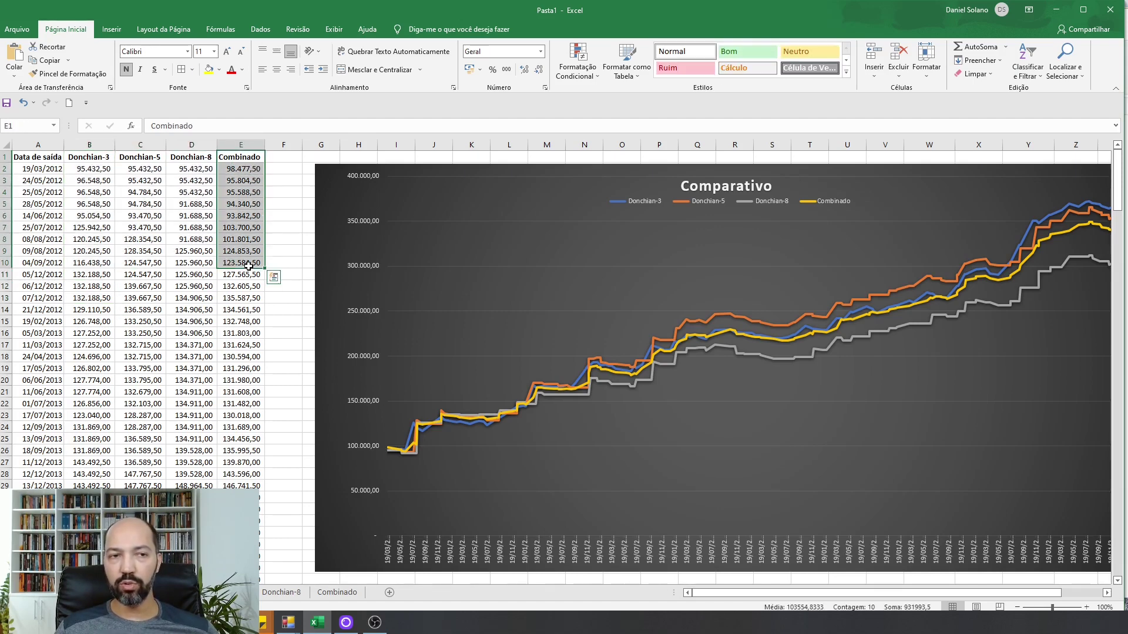
- Bring the whole Comparativo chart into view and inspect where the four curves end
drag(737, 593, 770, 599)
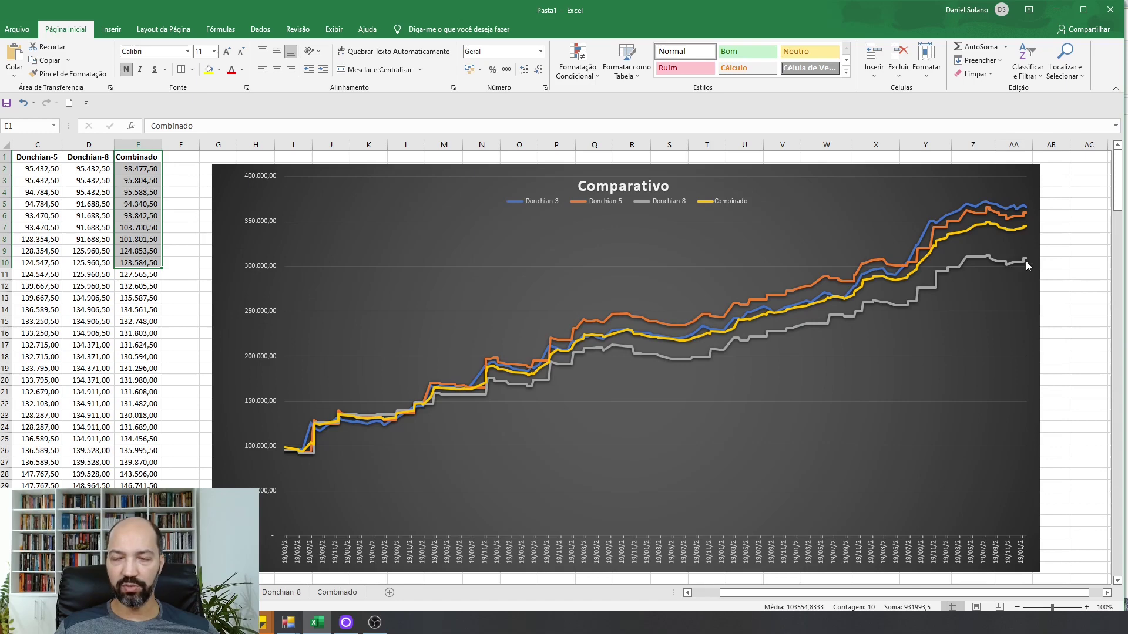
mouse_move(1026, 262)
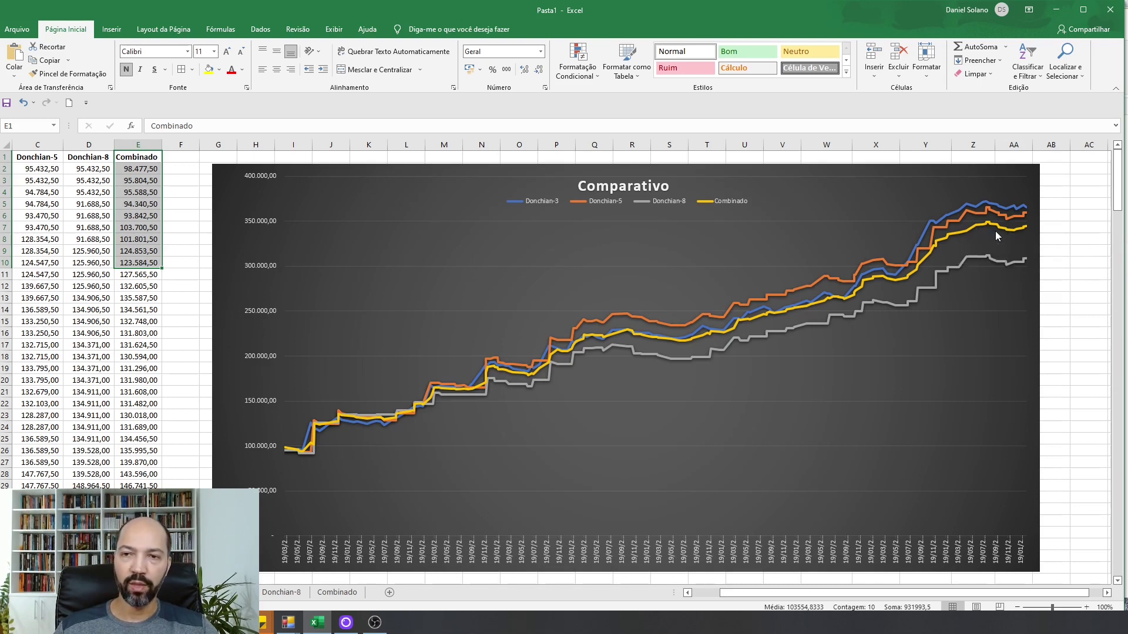
mouse_move(1029, 230)
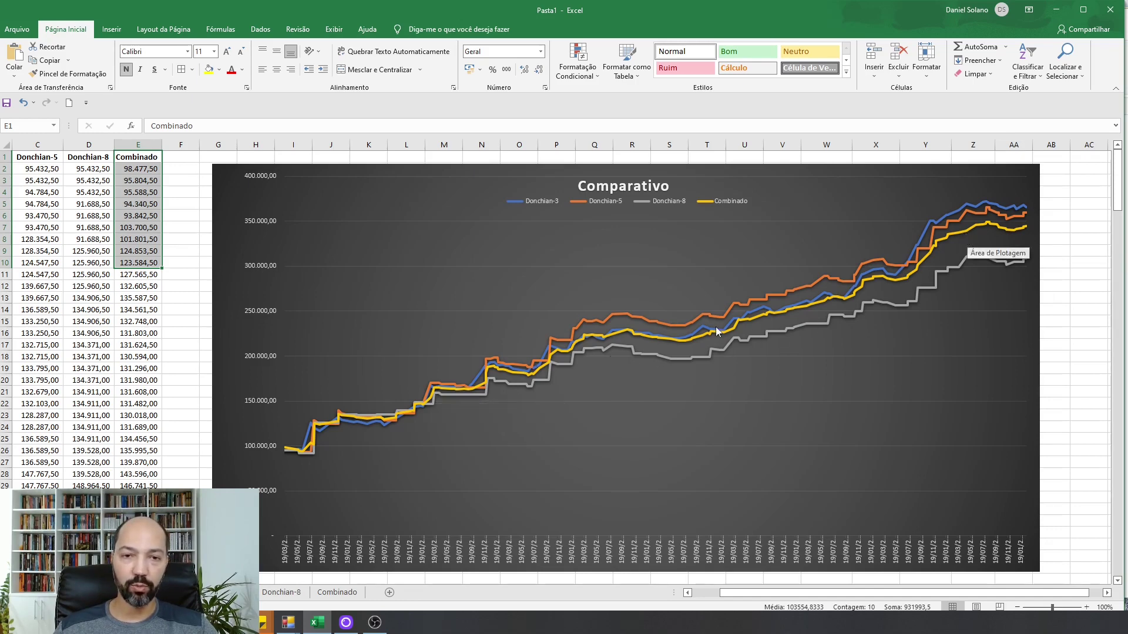
- Go to the summary table sheet and review the Lucro values of the three Donchian setups and of Combinado
key(ctrl+Page_Up)
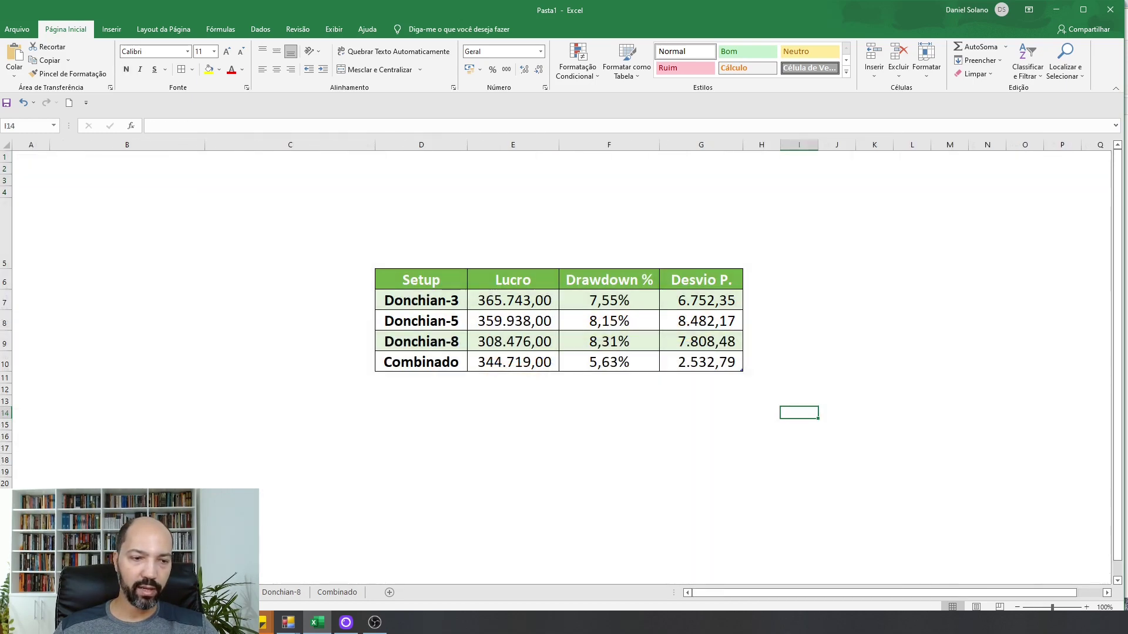
click(473, 424)
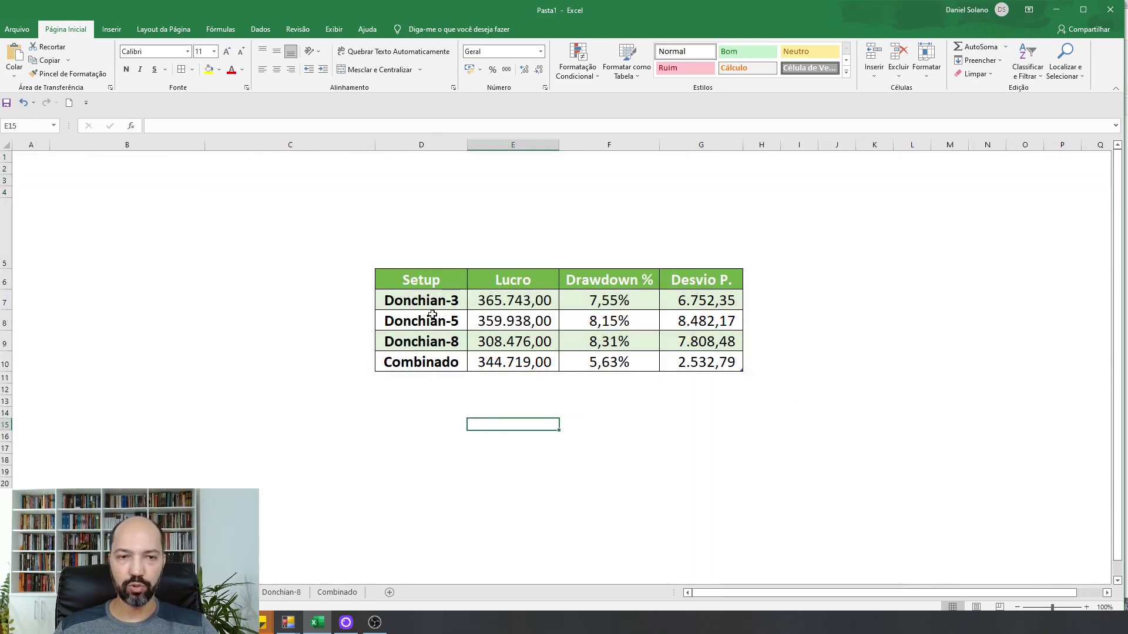
drag(410, 302, 423, 342)
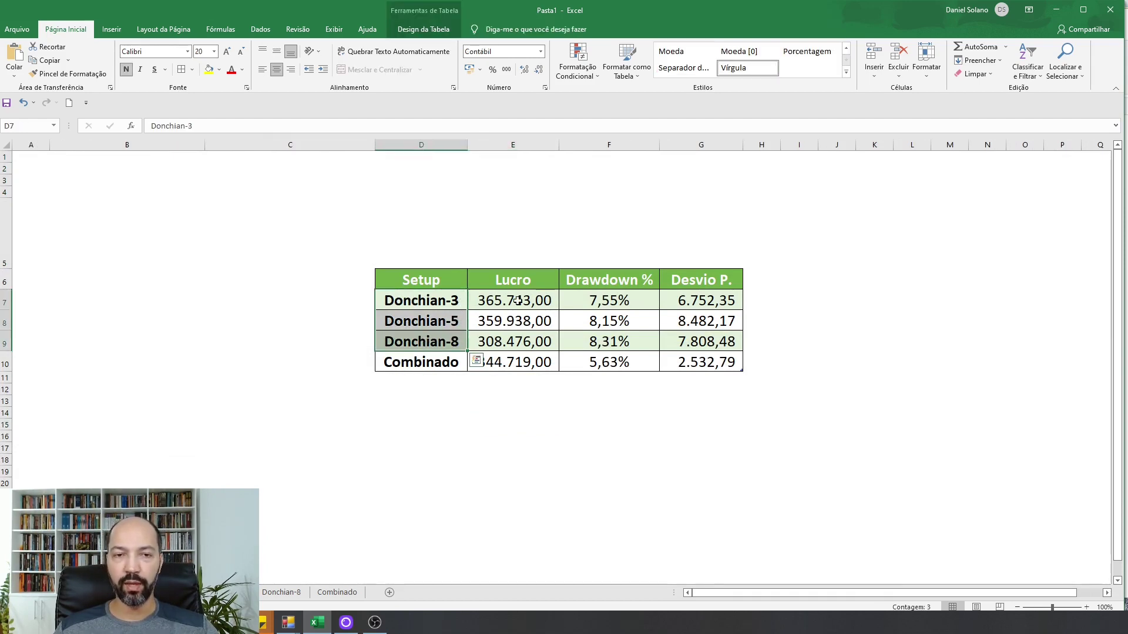
drag(523, 297, 519, 341)
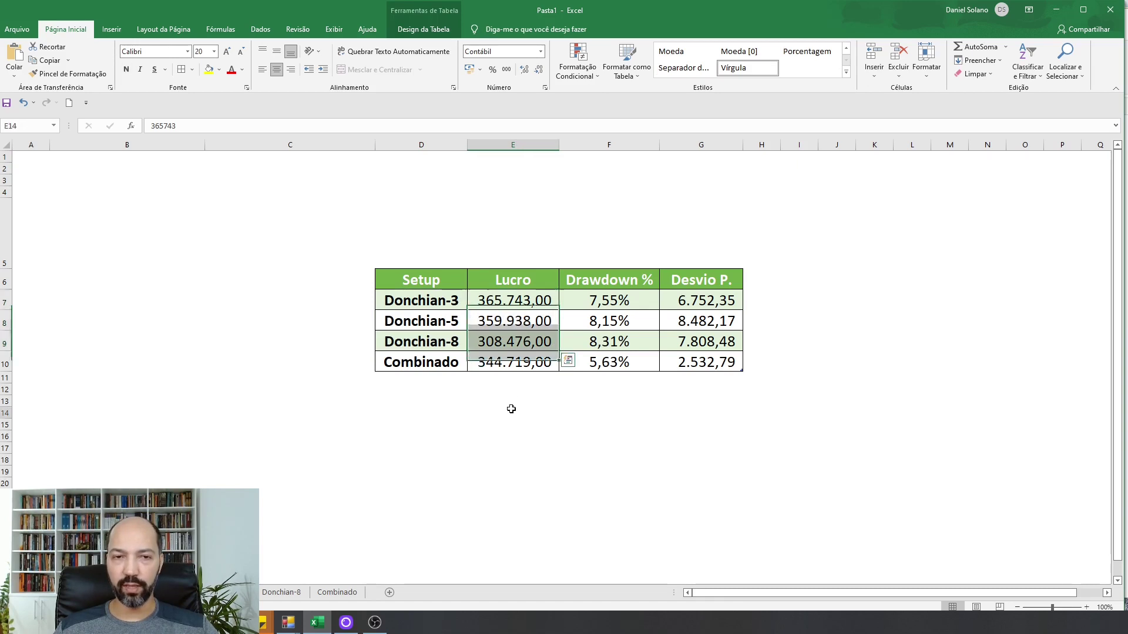
click(442, 365)
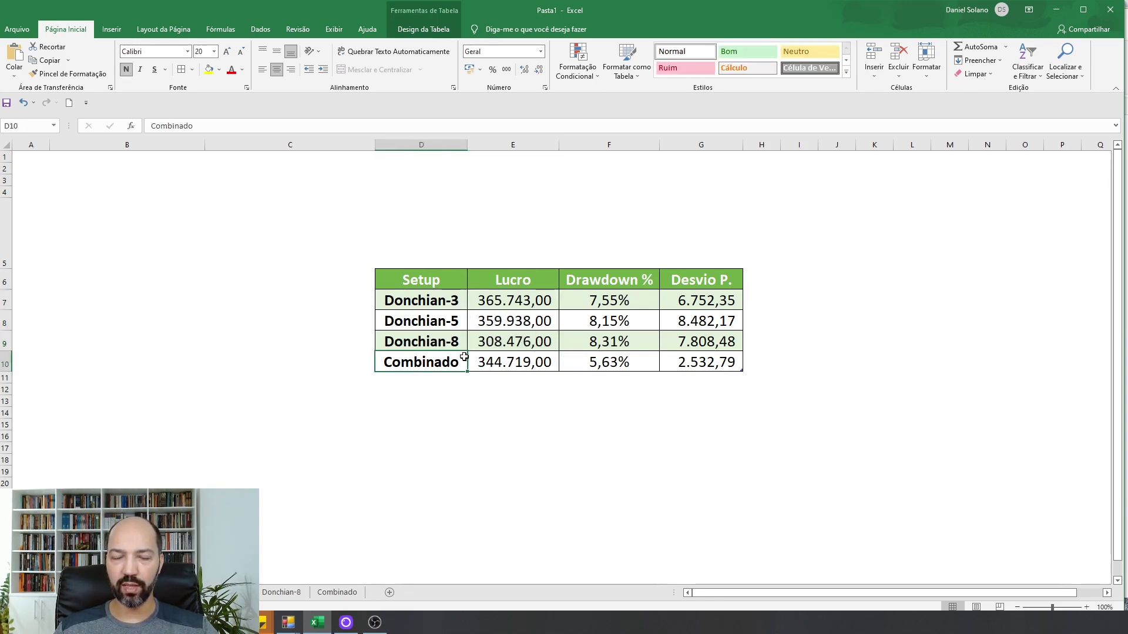
click(509, 364)
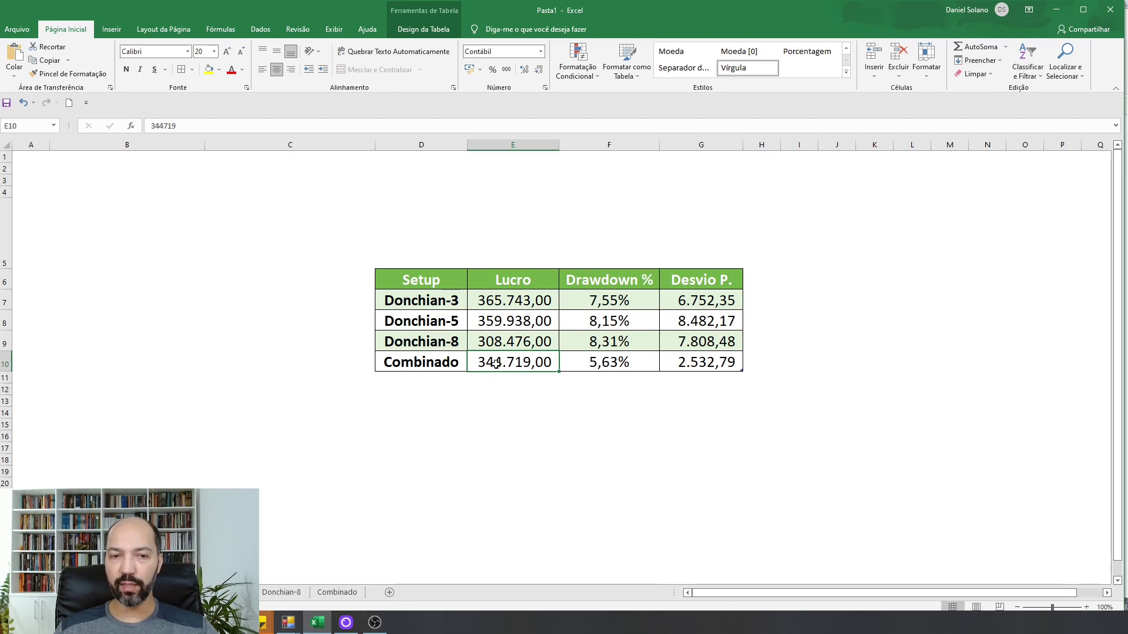
- Check the Drawdown % cell of Combinado against those of Donchian-3, Donchian-5 and Donchian-8, ending on Combinado
click(637, 364)
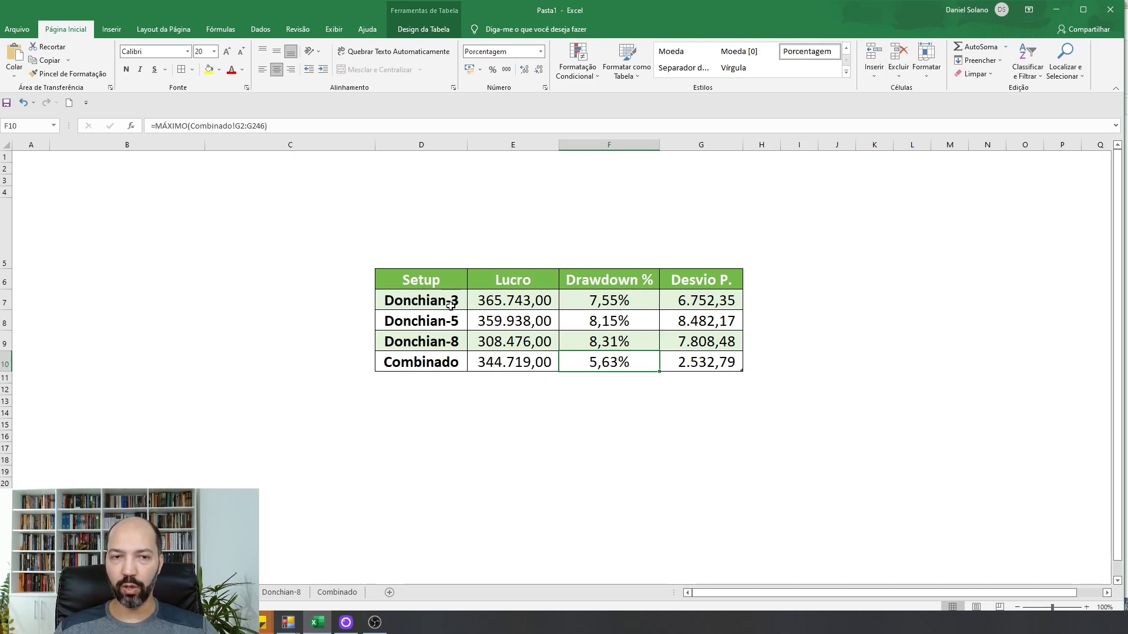
click(635, 301)
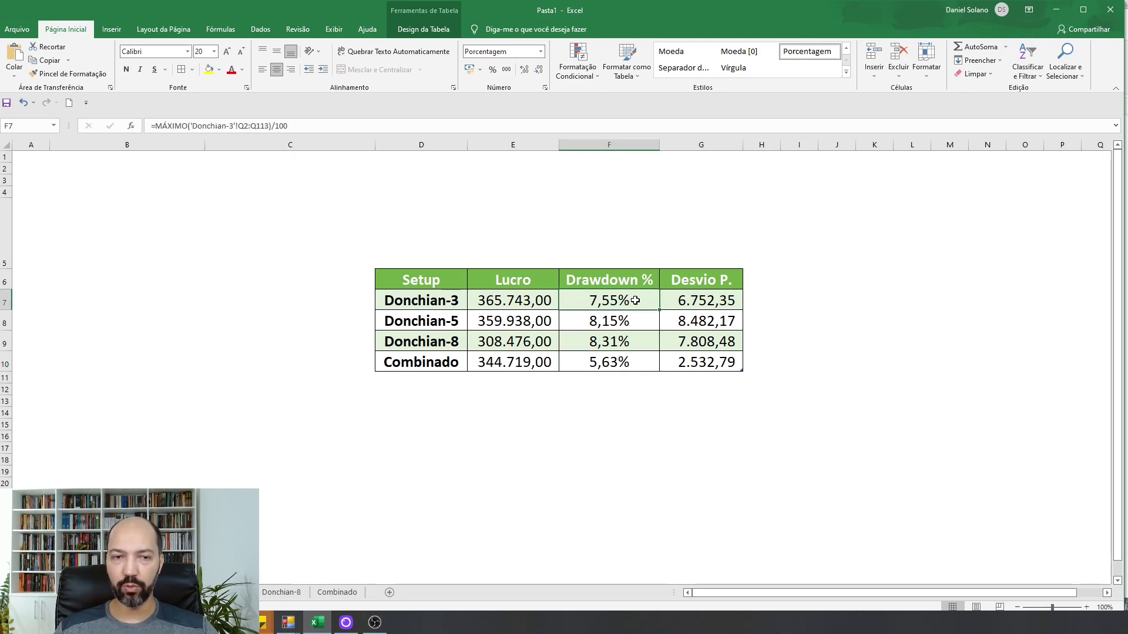
click(633, 321)
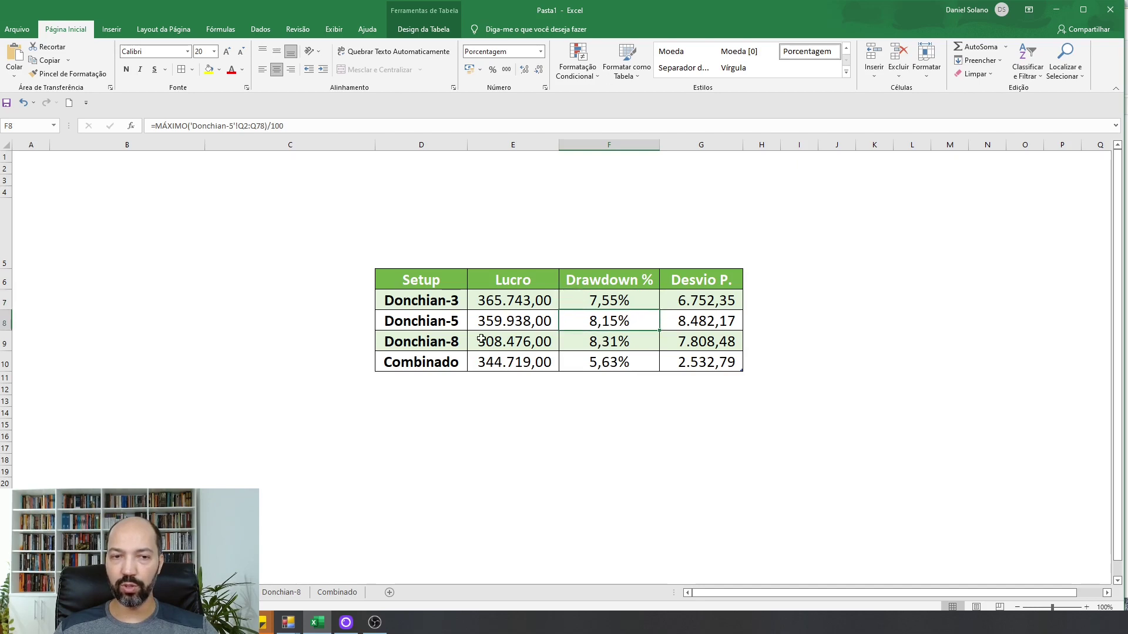
click(442, 342)
click(615, 342)
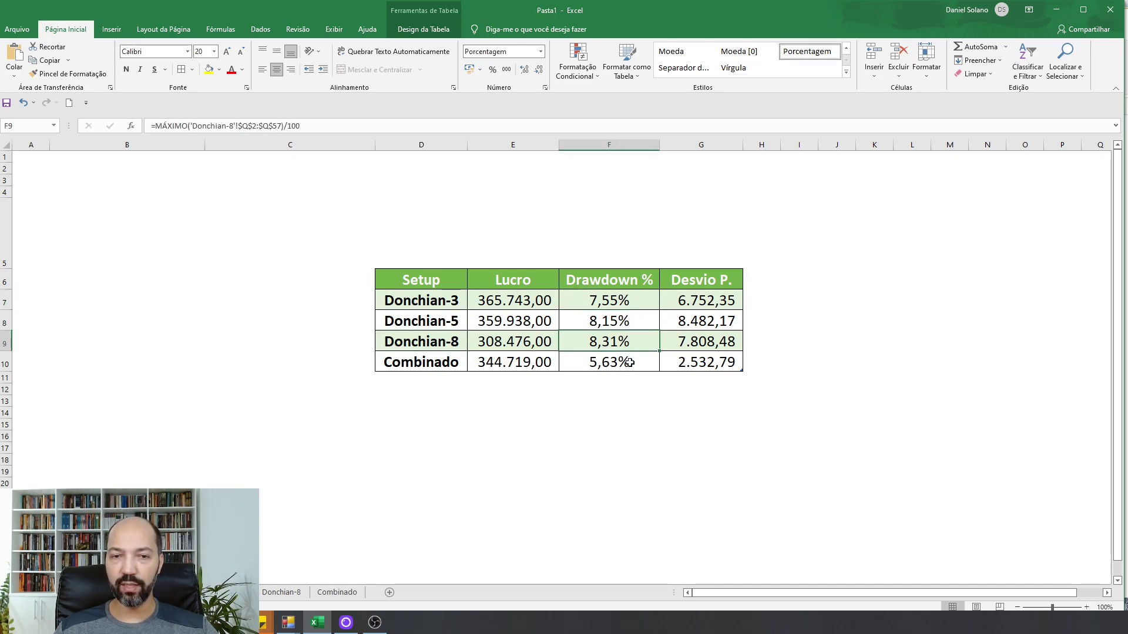
click(629, 364)
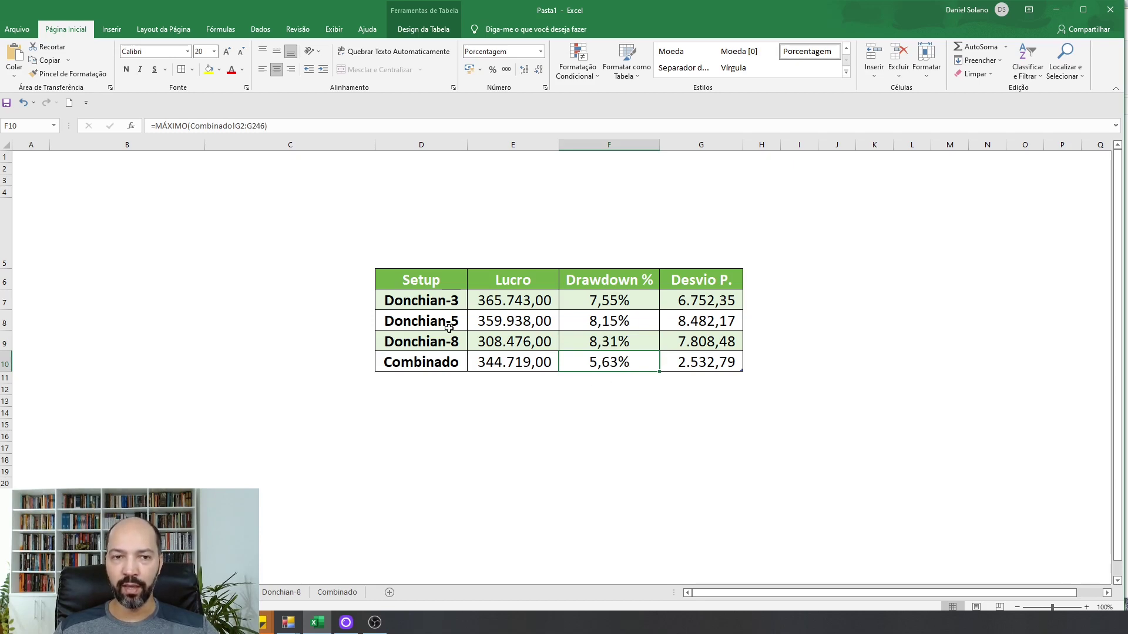
- Compare Combinado's Lucro and Drawdown % with the three Donchian setups and highlight the whole Drawdown % column
drag(444, 301, 447, 337)
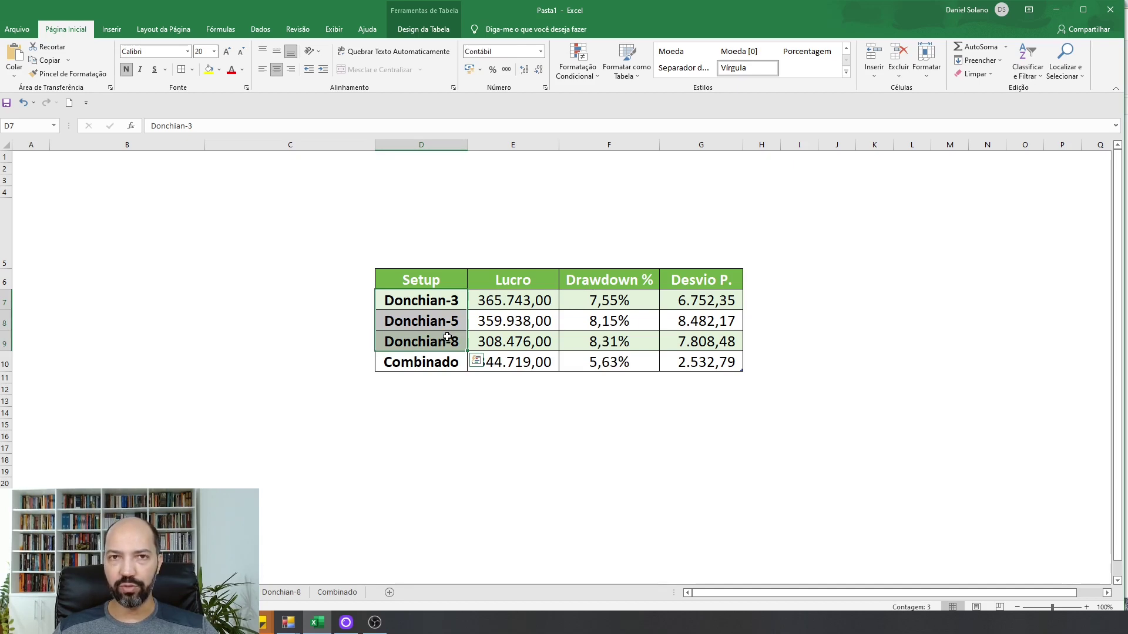
click(627, 365)
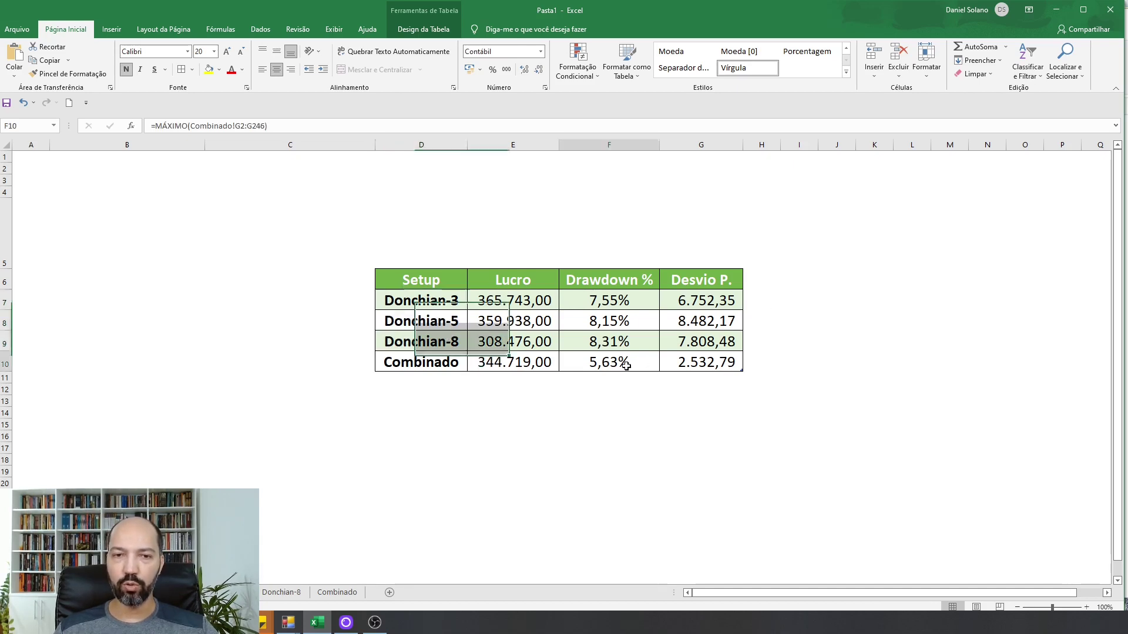
click(501, 363)
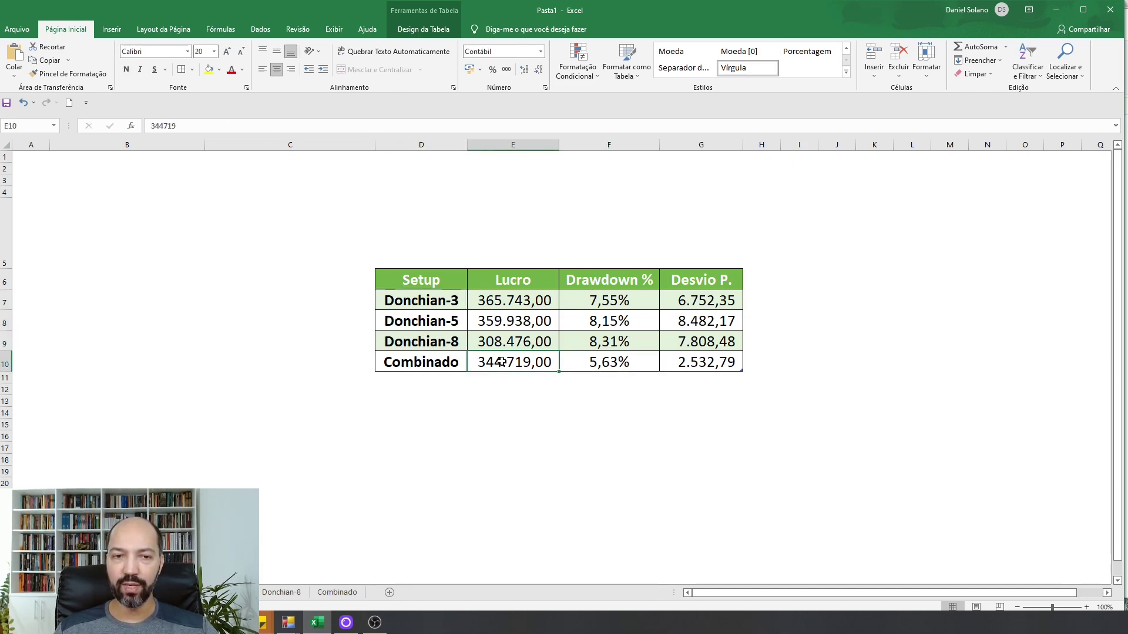
drag(516, 298, 517, 336)
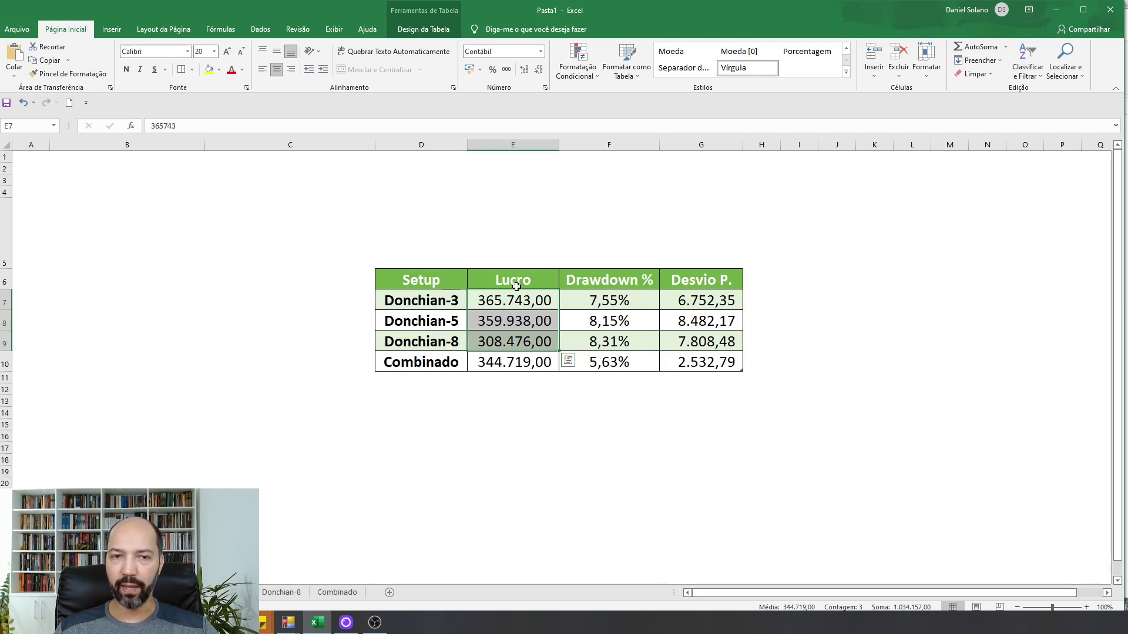
click(618, 361)
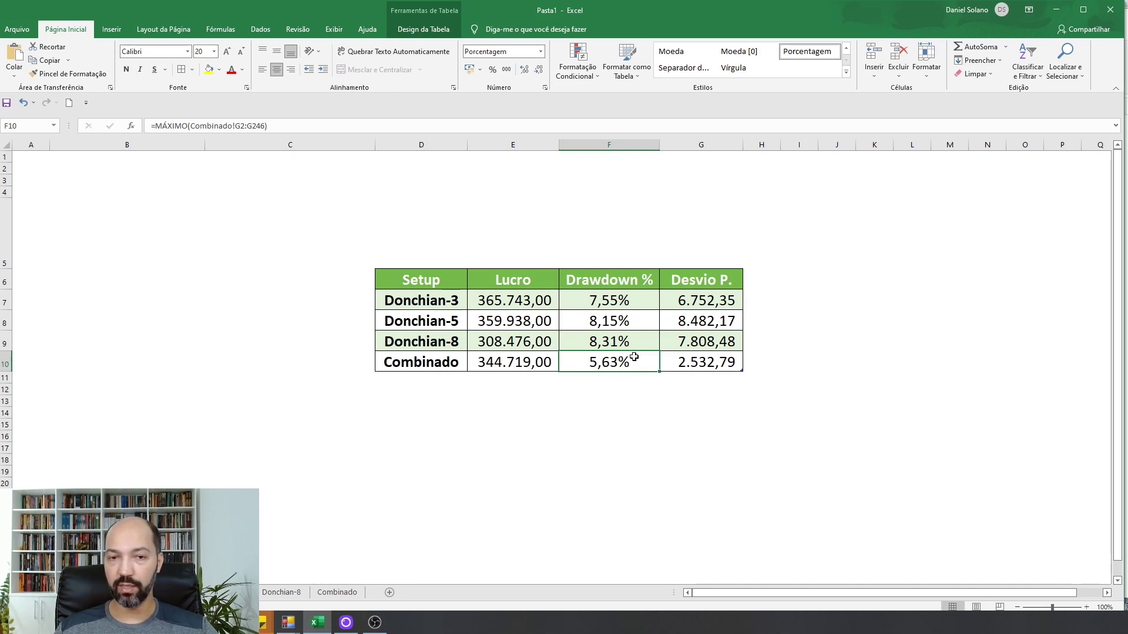
drag(629, 287, 624, 362)
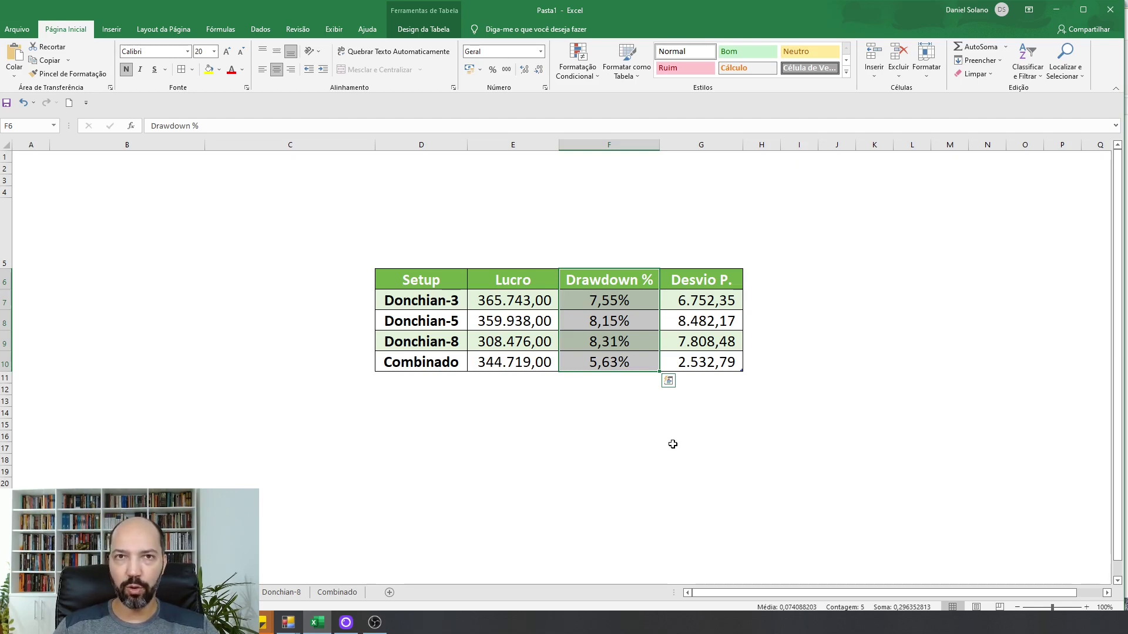
- Examine the Desvio P. column at its header and Donchian-3 value, and highlight the names of the three Donchian setups
click(726, 294)
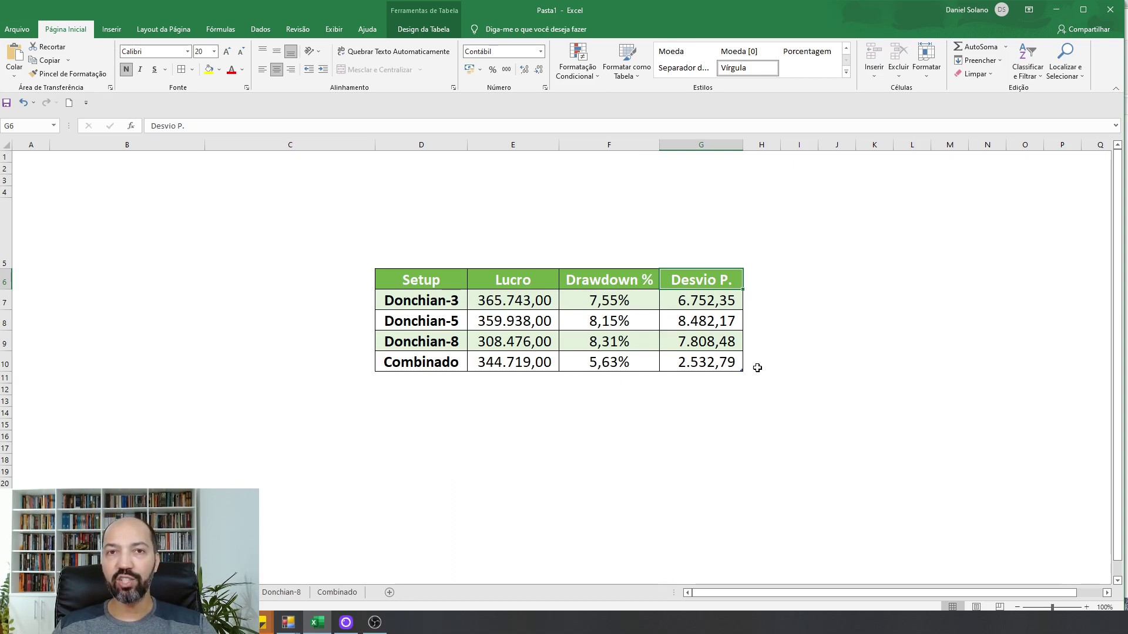
key(Down)
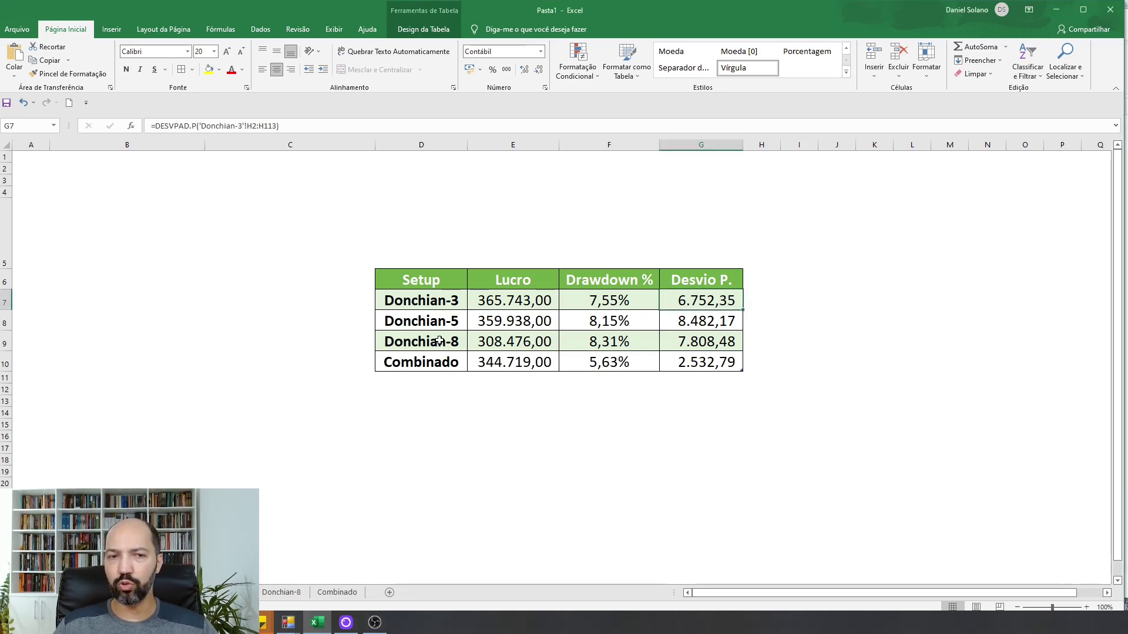
click(444, 300)
drag(445, 301, 445, 344)
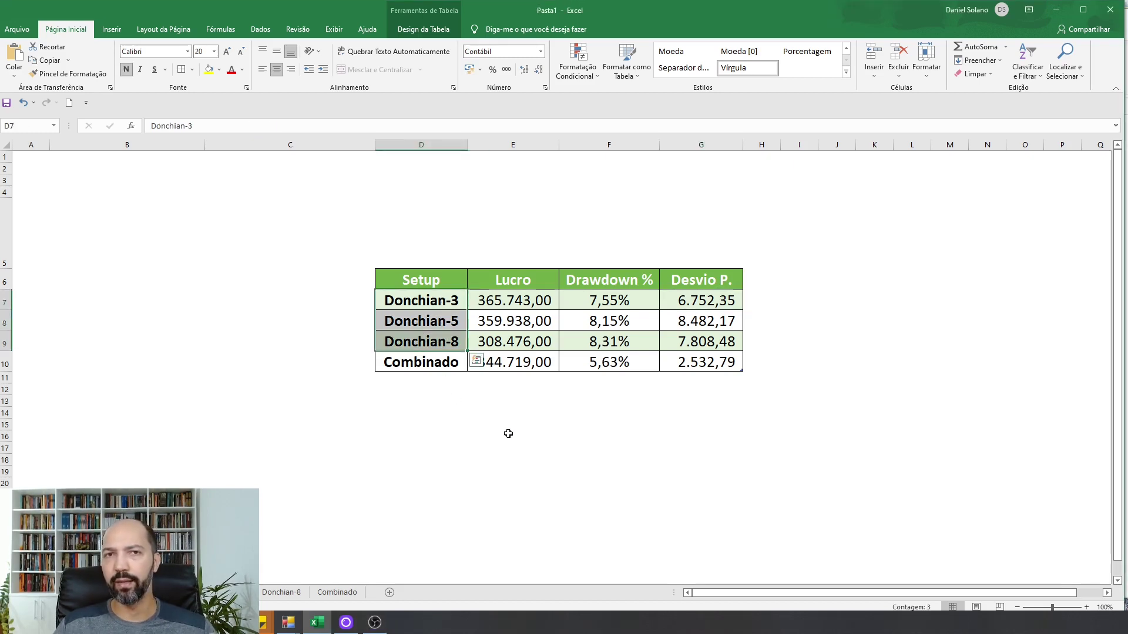